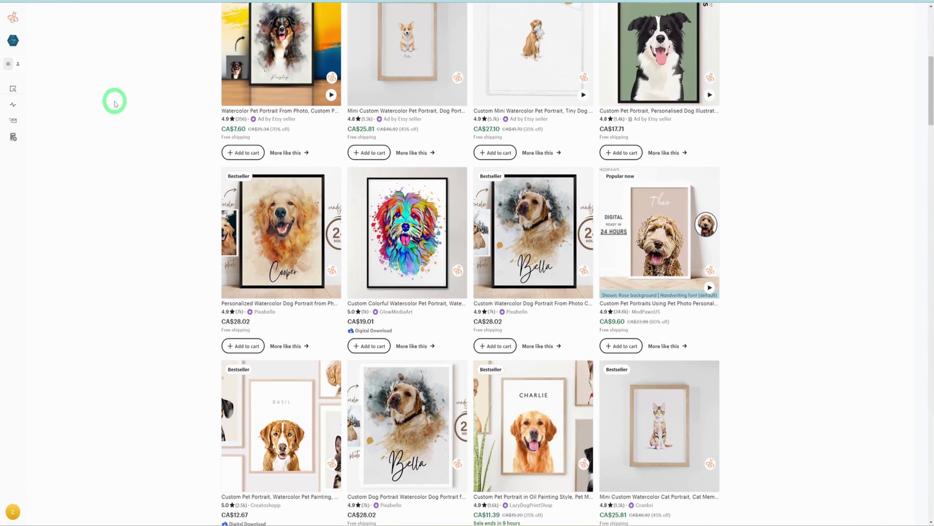
Show EverBee sales and keyword stats for the ModPaws custom pet portrait listing
mouse_move(33, 90)
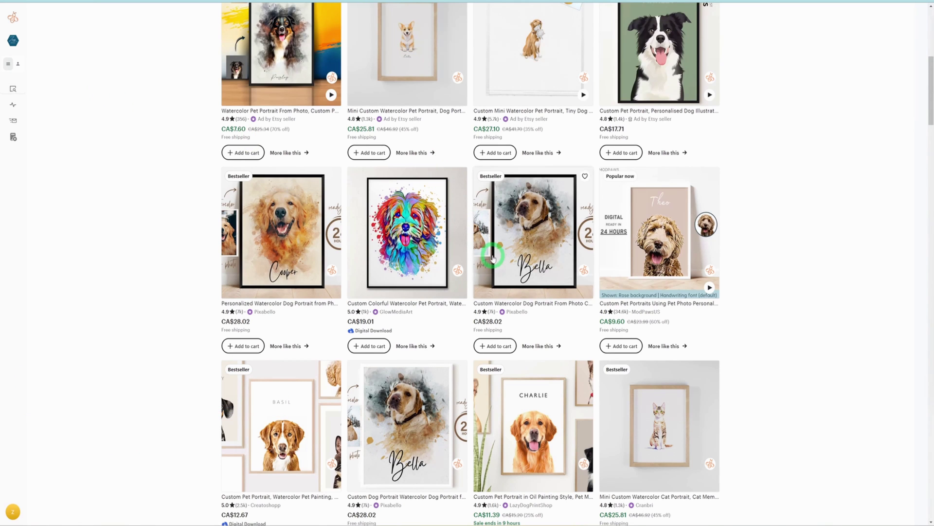
scroll(494, 253, "up", 4)
scroll(494, 253, "down", 4)
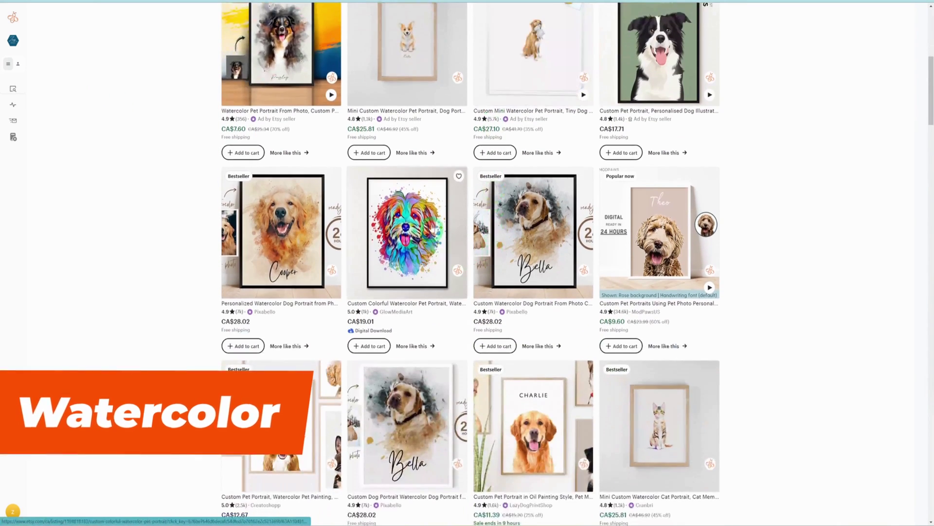
scroll(709, 221, "down", 10)
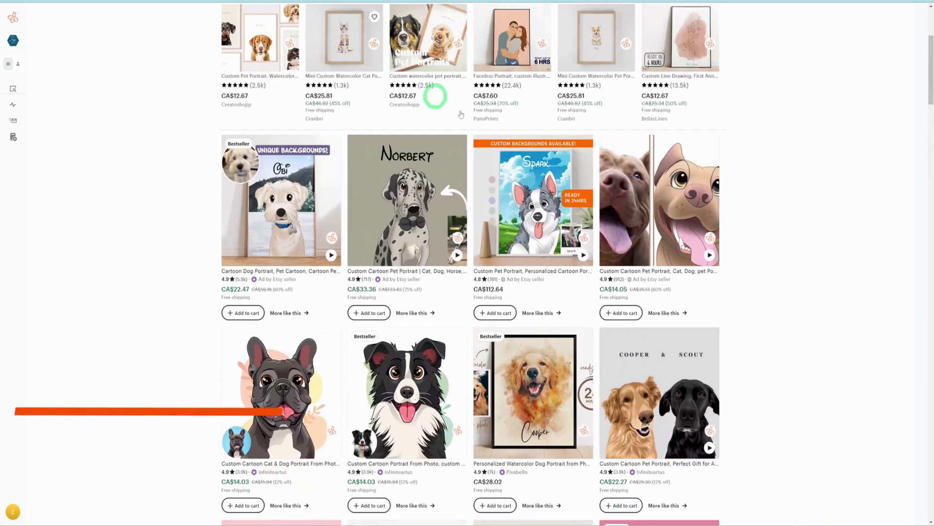
scroll(672, 251, "down", 2)
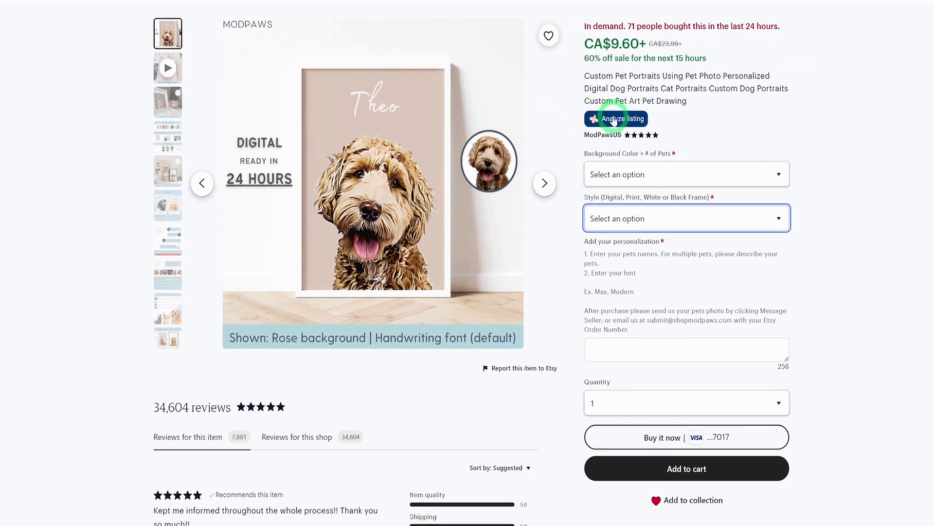
left_click(620, 121)
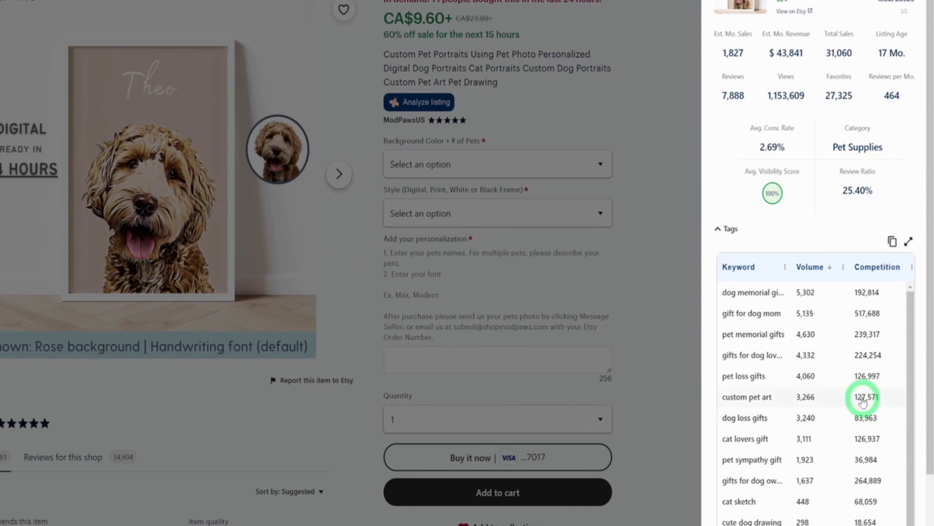
Scroll through the Tags table, then analyze another listing's sales and tag stats
scroll(857, 394, "down", 1)
scroll(857, 394, "down", 3)
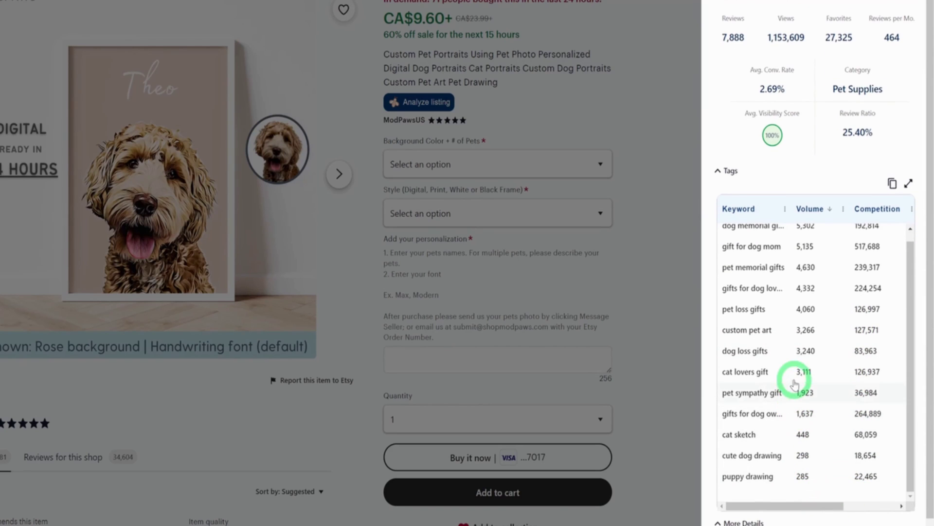
scroll(800, 382, "up", 2)
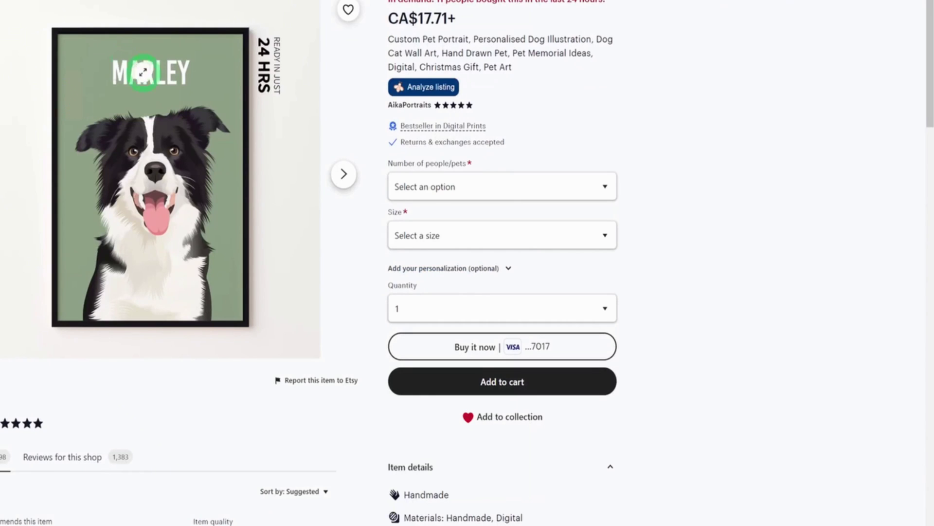
left_click(430, 92)
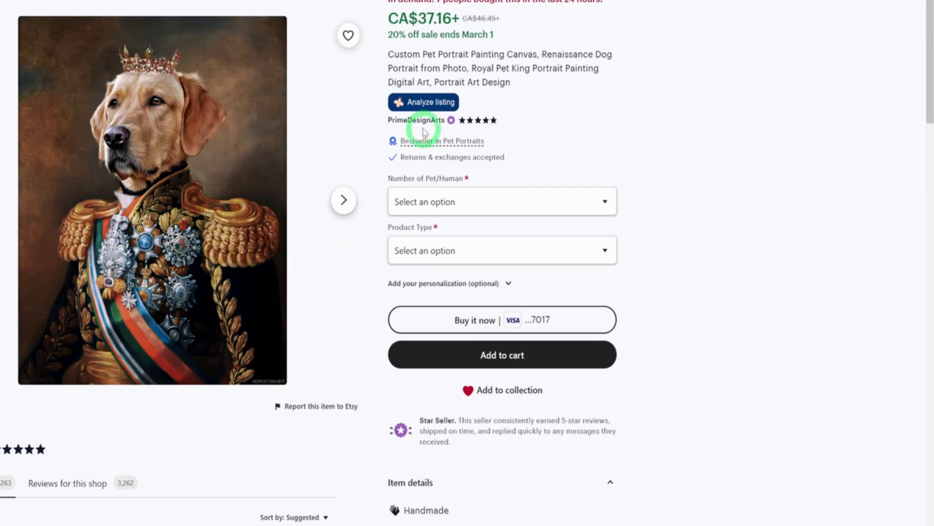
Analyze the royal dog portrait listing's sales stats, then close the Listing Details panel
left_click(428, 102)
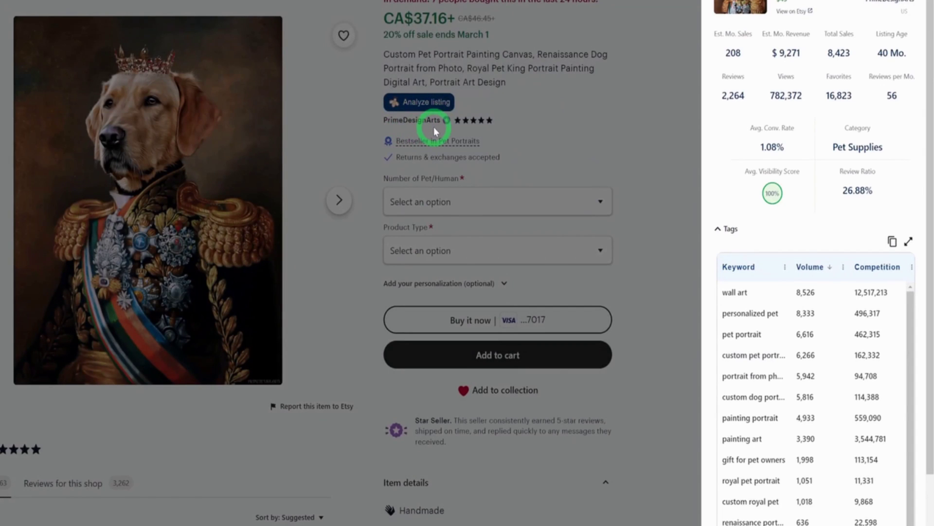
mouse_move(782, 79)
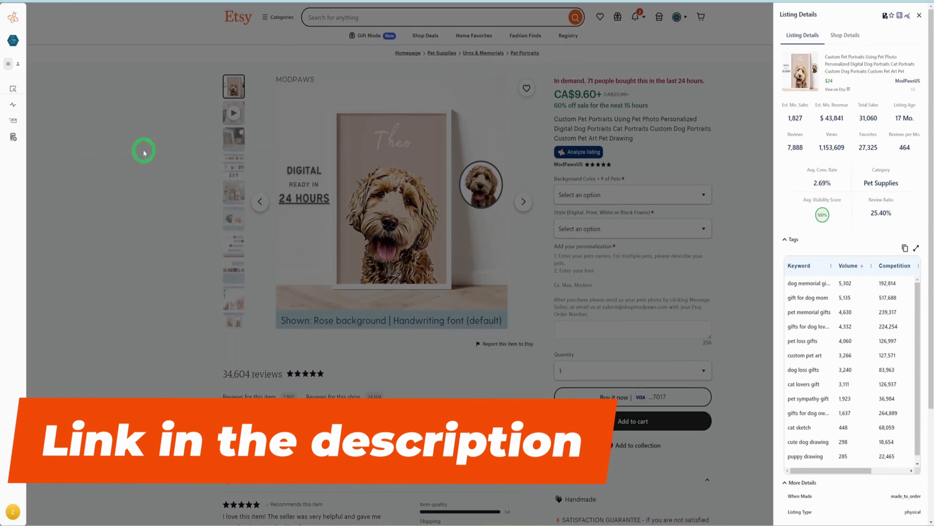
left_click(128, 153)
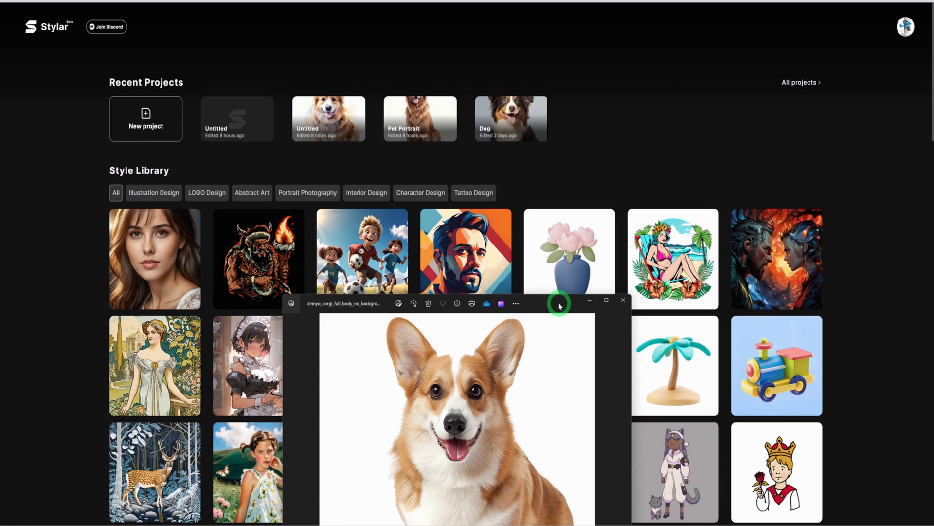
Move the corgi photo window higher, then minimize Windows Photos
left_click_drag(560, 306, 592, 117)
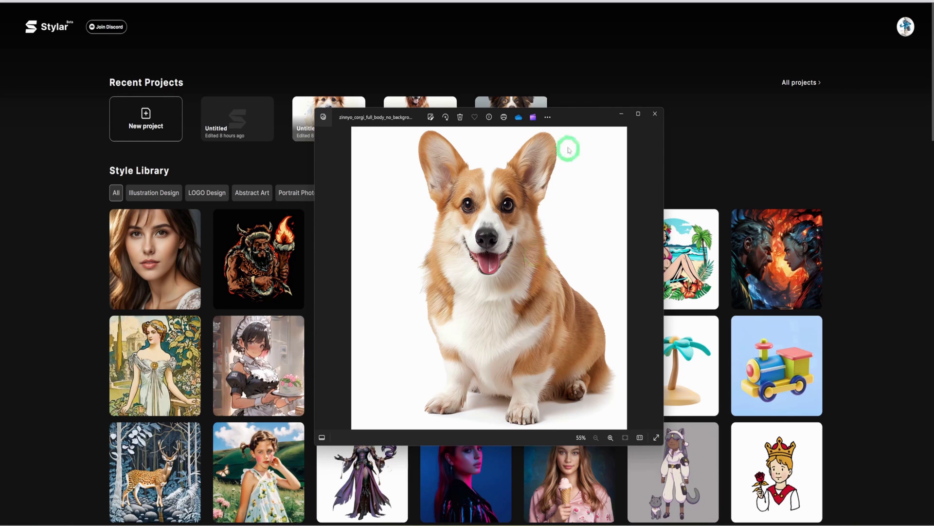
left_click_drag(574, 119, 579, 129)
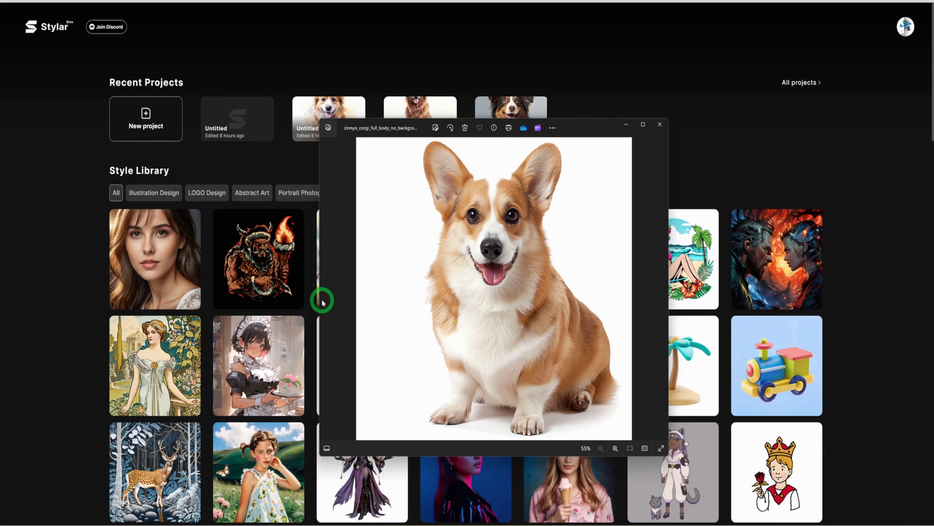
left_click(627, 124)
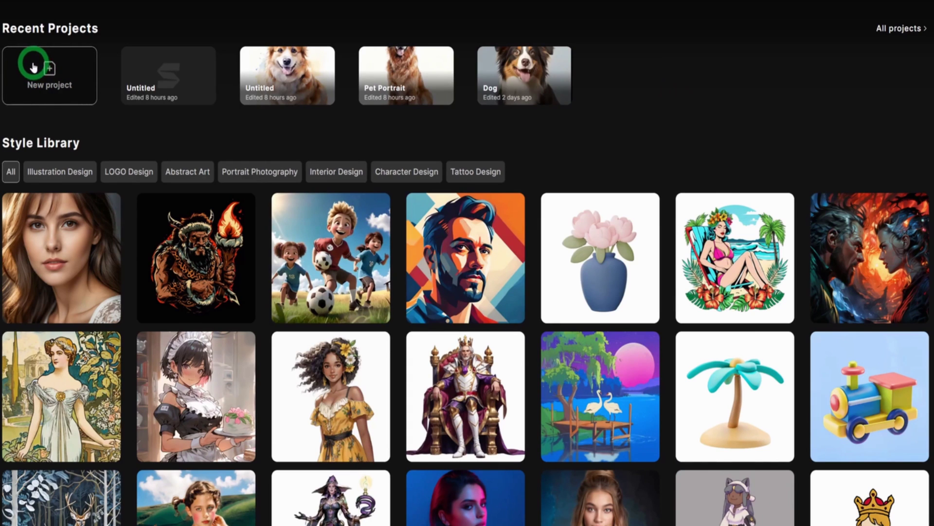
Create a new blank 1536 × 1536 project named 'Pet PT'
left_click(34, 59)
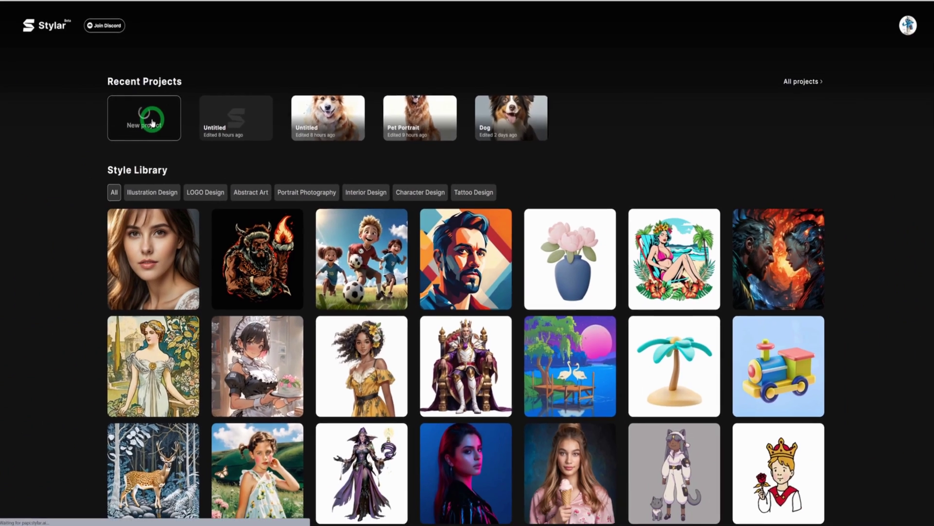
left_click(39, 84)
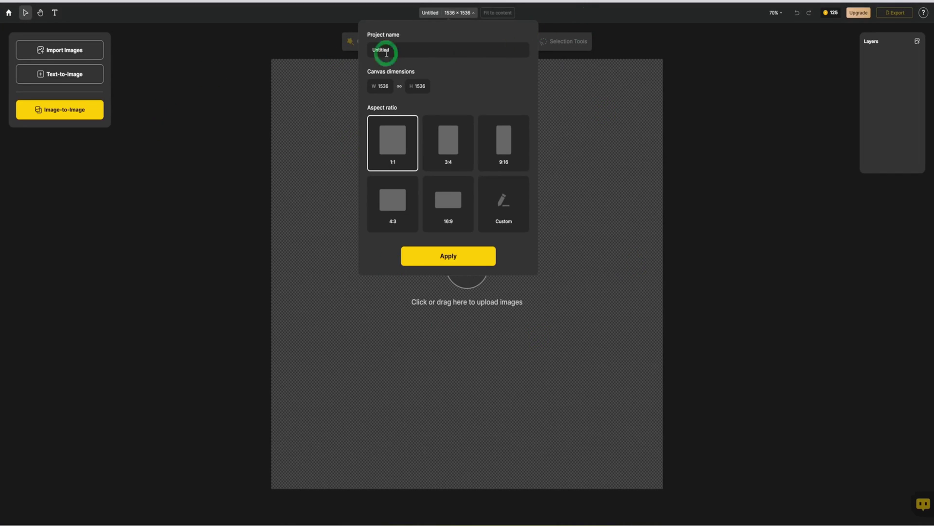
left_click(343, 54)
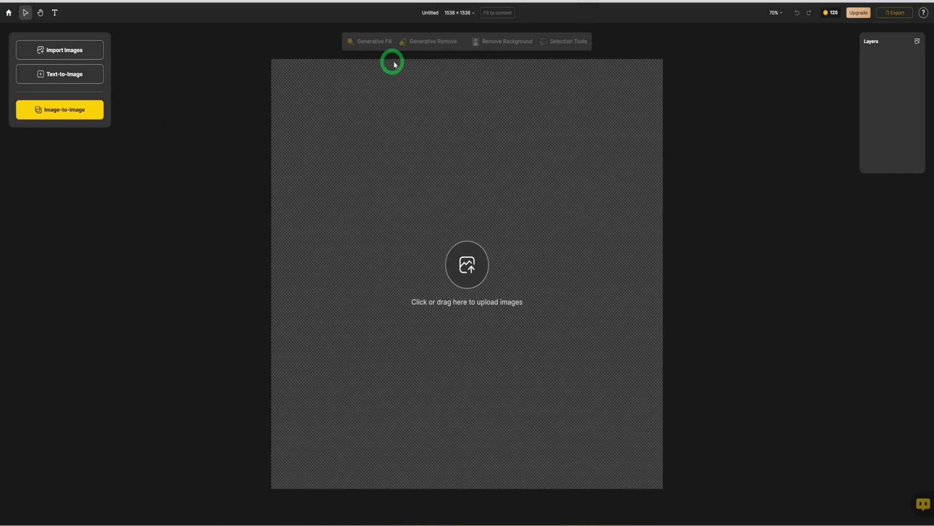
left_click(431, 14)
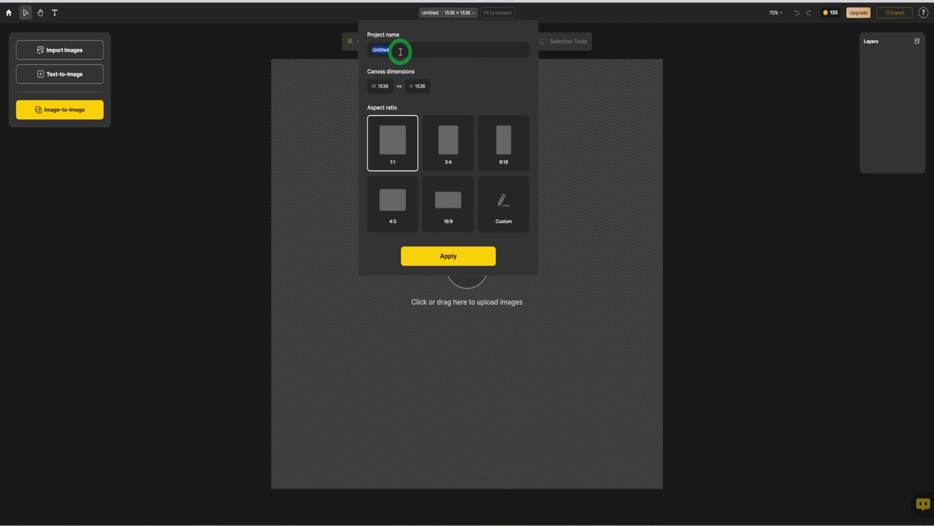
type("Pet PT")
left_click(295, 221)
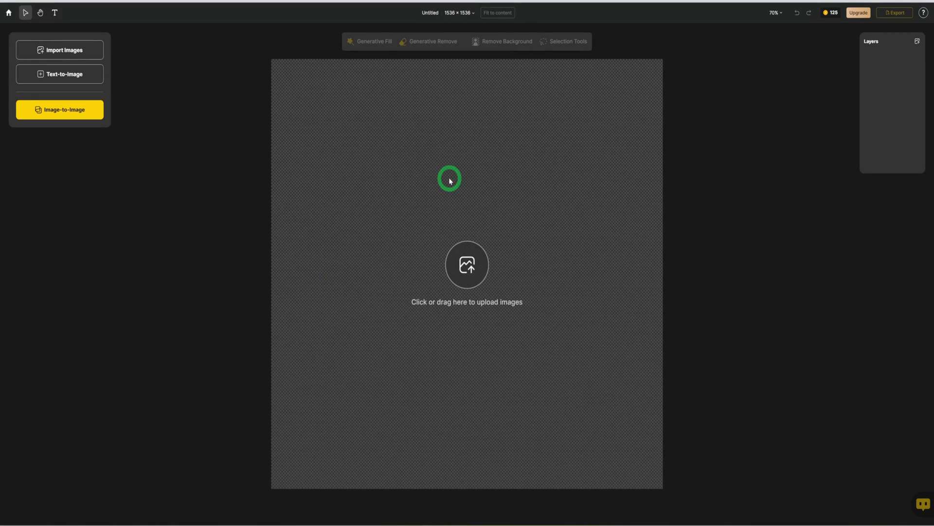
Import the corgi photo from the Pet Portait folder onto the canvas
left_click(65, 55)
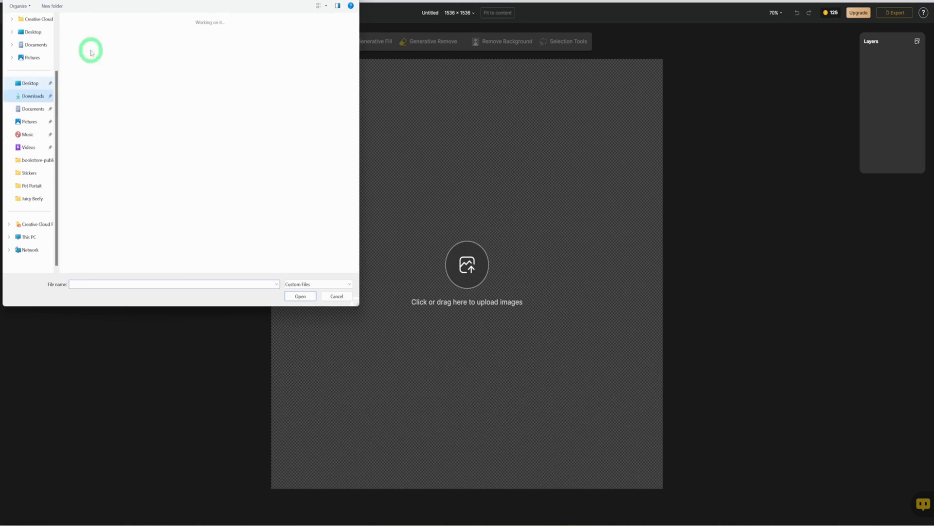
left_click(212, 60)
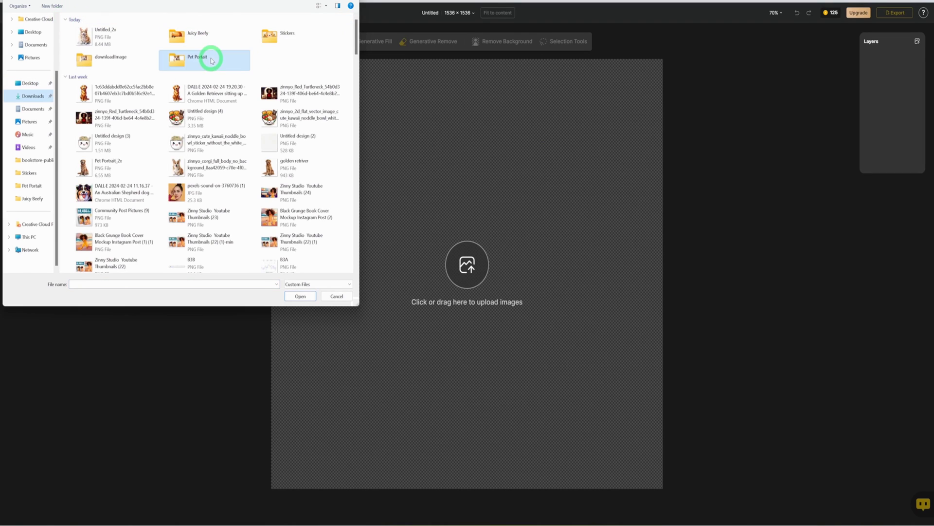
double_click(212, 60)
left_click(109, 41)
left_click(301, 296)
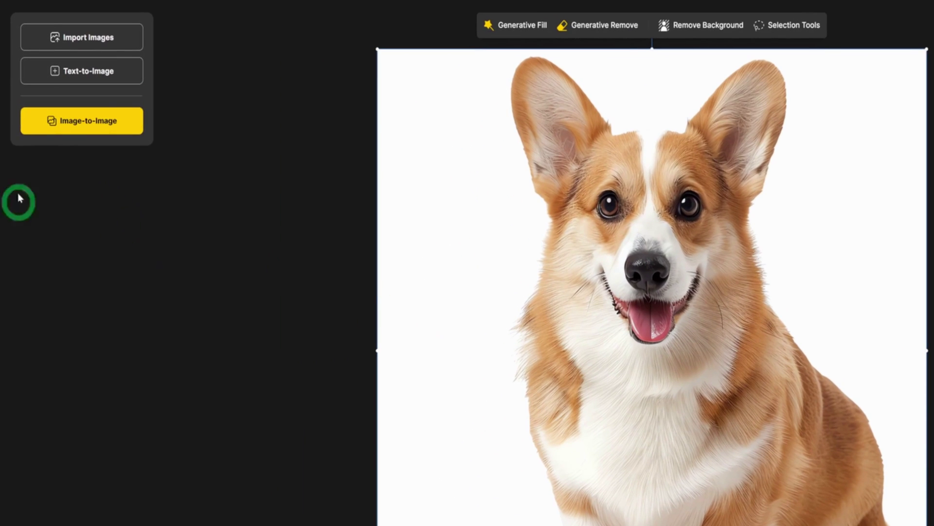
Choose the Delicate Aquarelle watercolor style for Image-to-Image restyling of the corgi
left_click(105, 119)
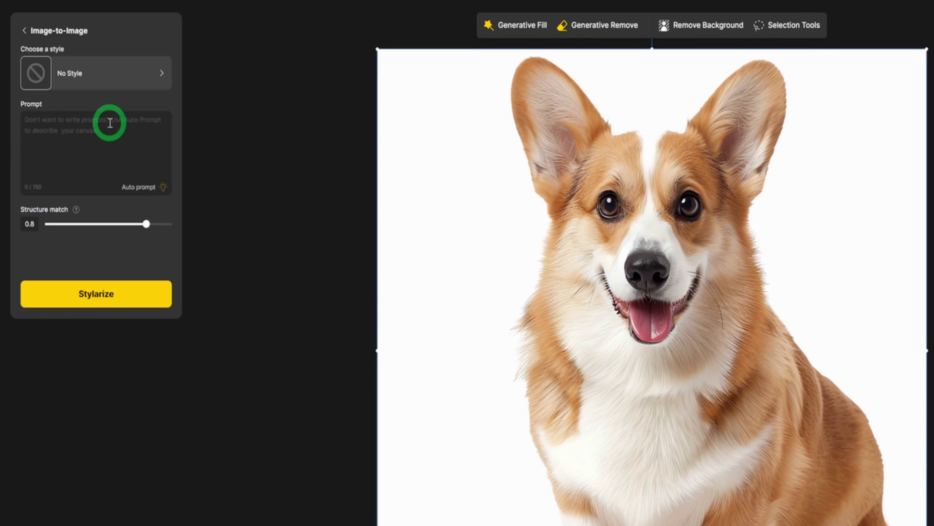
left_click(46, 69)
scroll(104, 214, "down", 5)
scroll(104, 230, "down", 4)
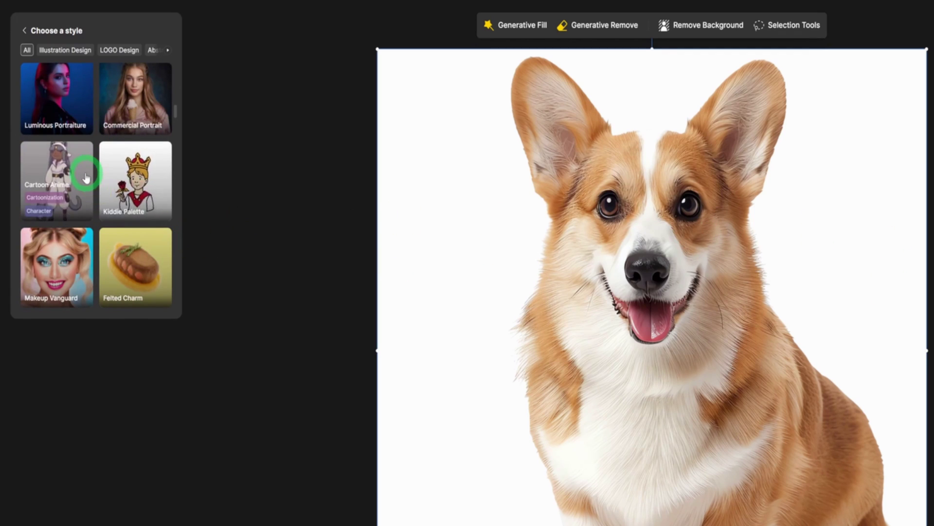
scroll(86, 176, "down", 10)
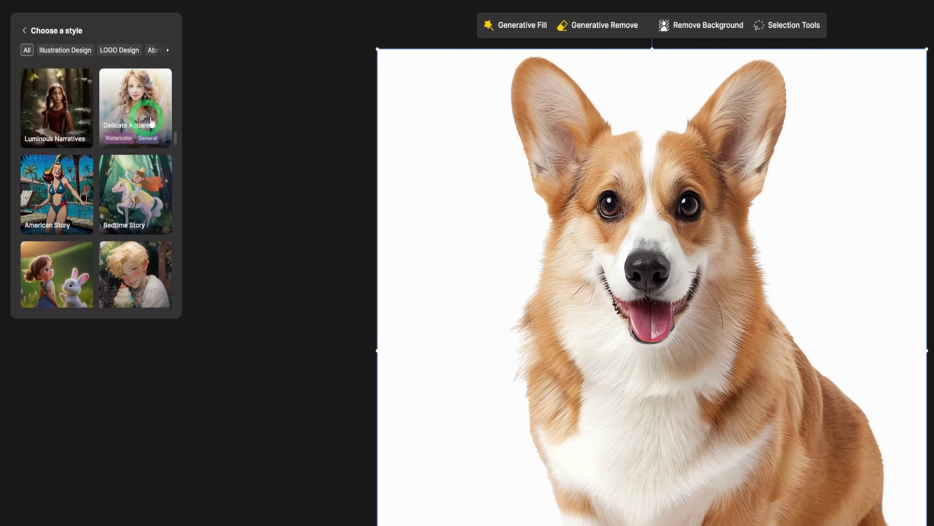
left_click(136, 115)
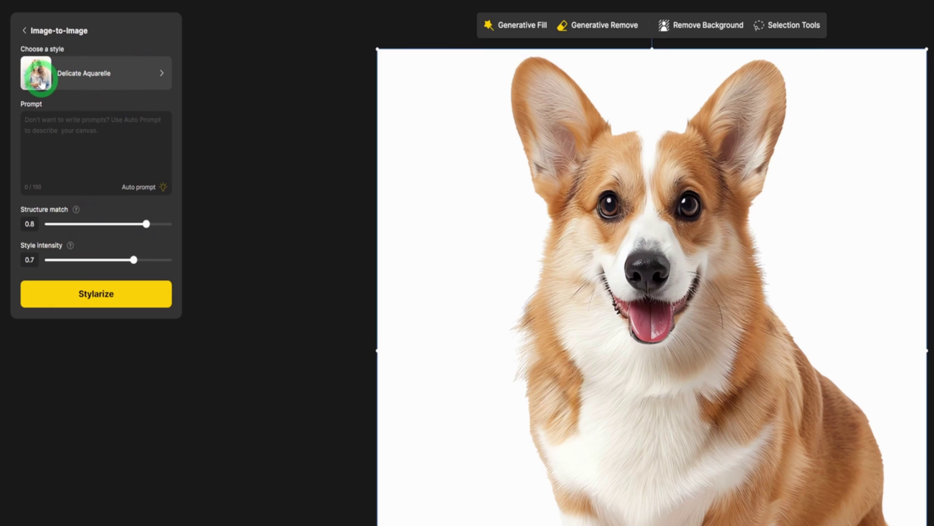
Auto-generate the prompt, replace 'dog' with 'white corgi', and set structure match to 1
left_click(131, 190)
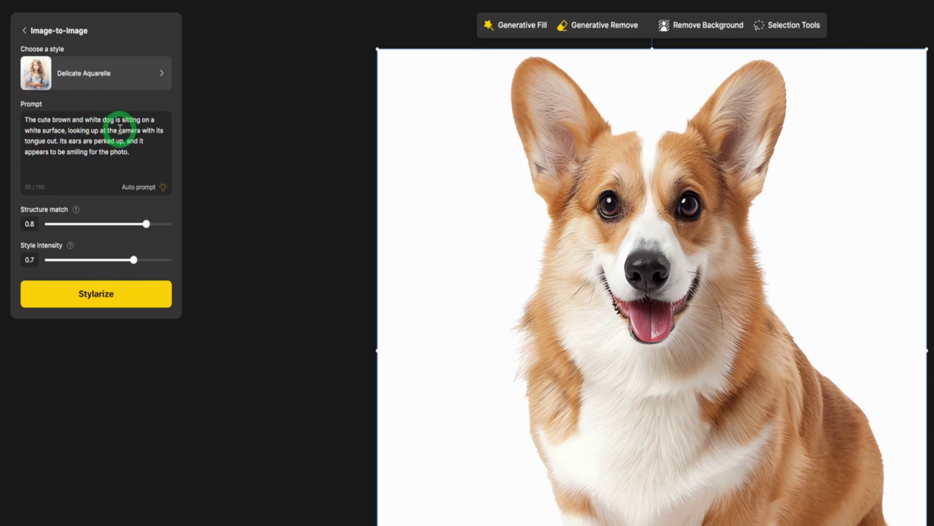
left_click_drag(115, 120, 104, 122)
key("BackSpace")
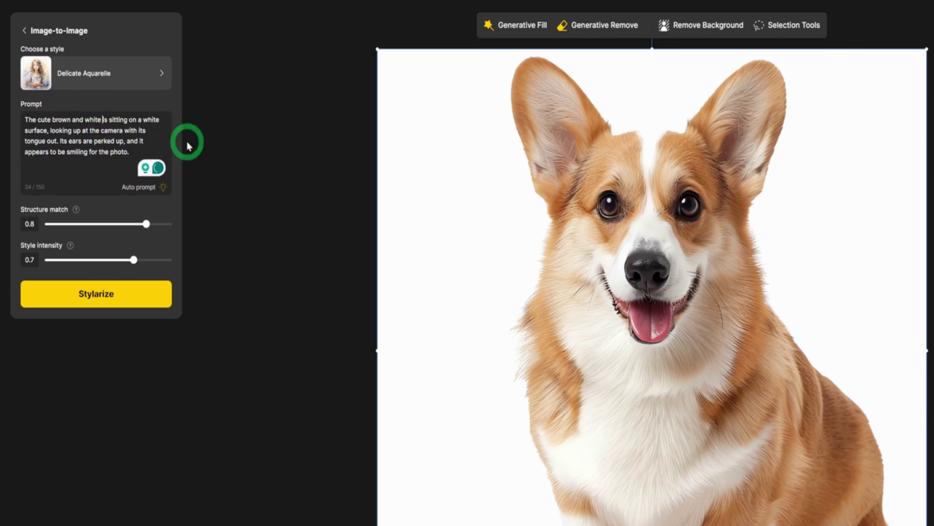
type("corgi")
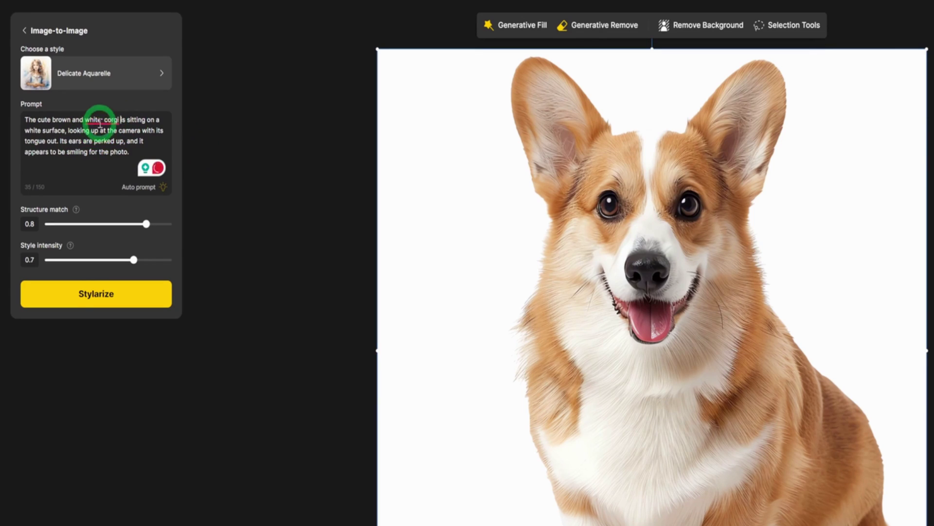
mouse_move(100, 124)
left_click(113, 152)
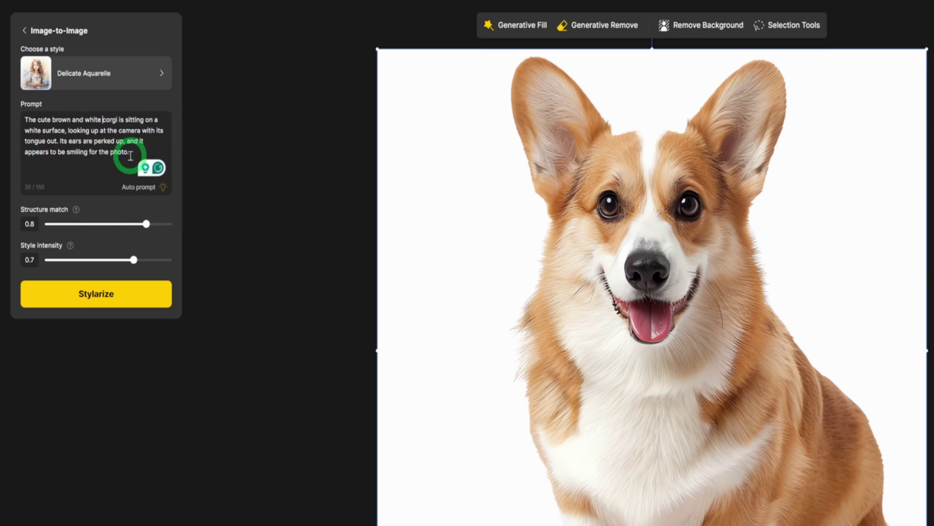
left_click(150, 226)
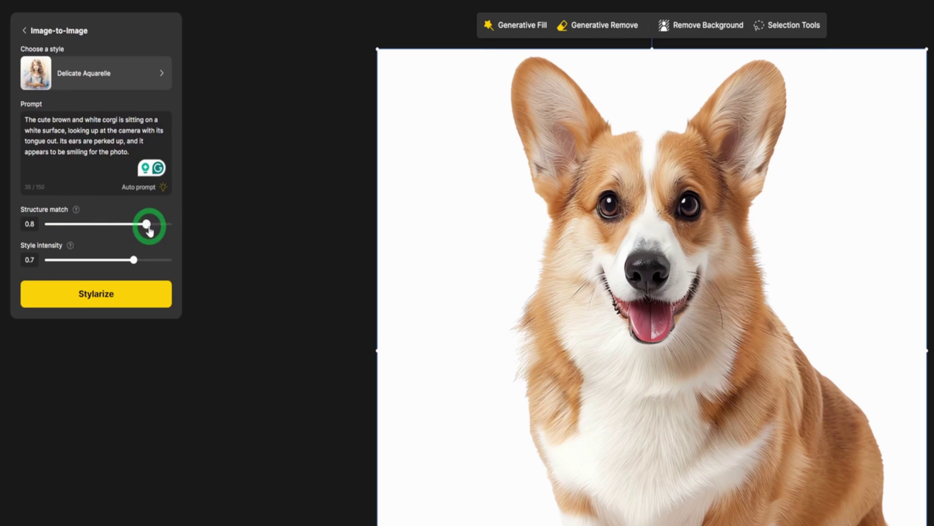
left_click_drag(150, 227, 172, 226)
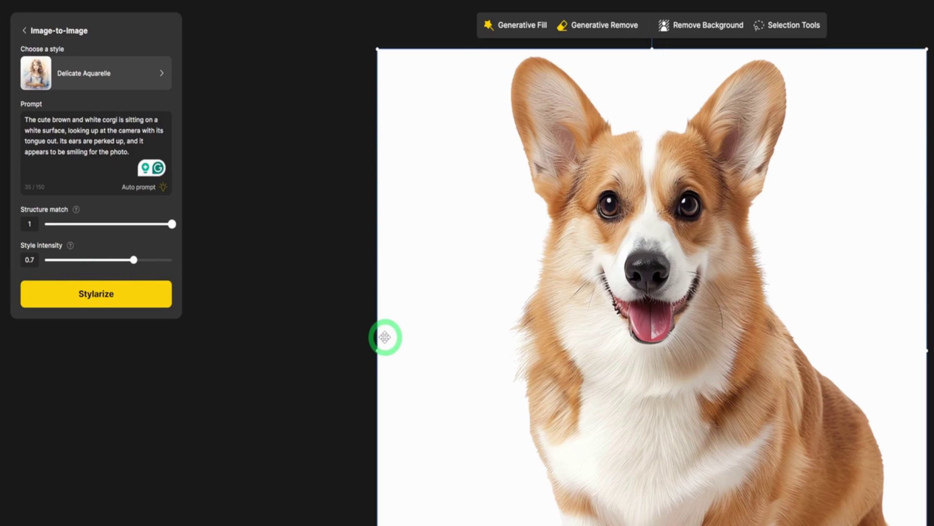
Run Stylarize to produce four Delicate Aquarelle corgi versions
left_click(123, 301)
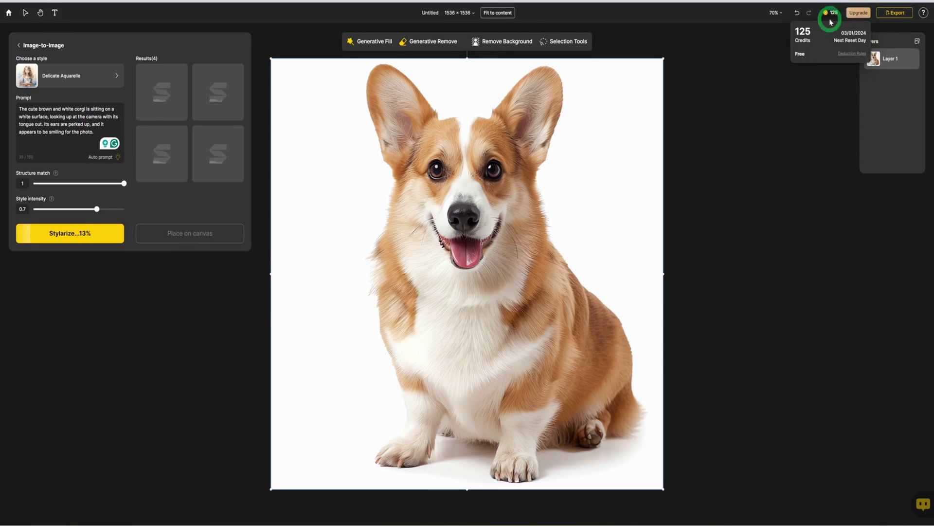
left_click(831, 19)
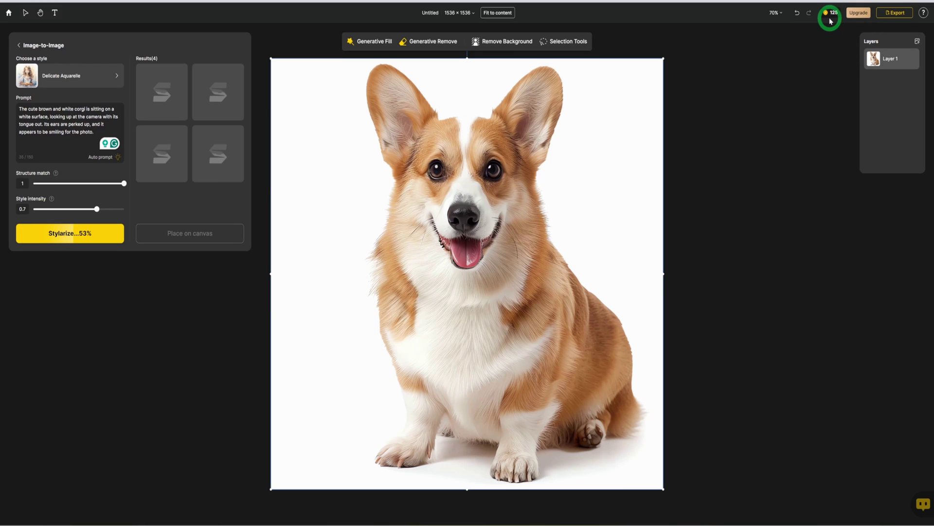
mouse_move(827, 18)
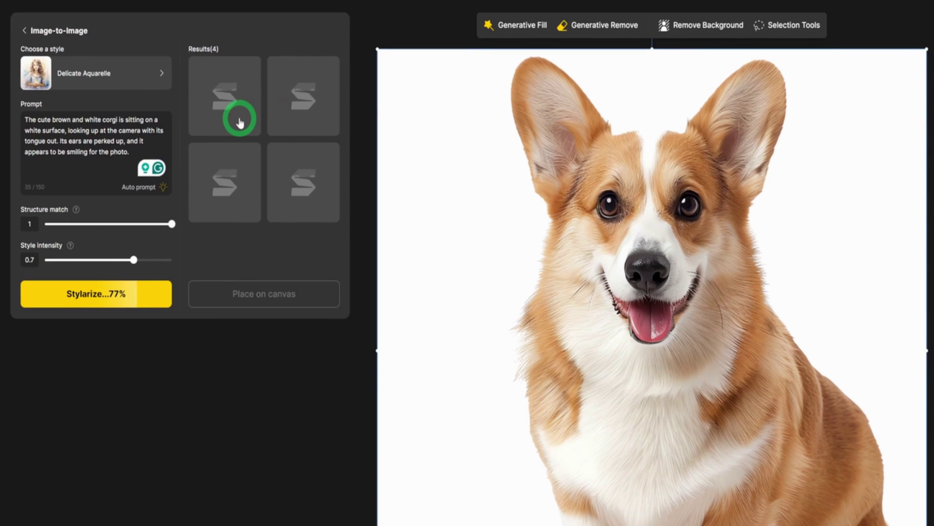
mouse_move(240, 123)
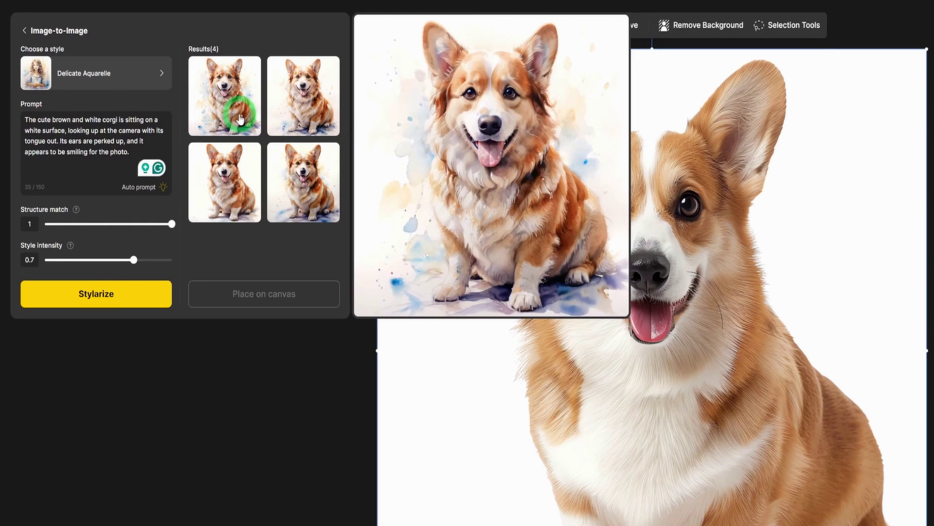
Preview the second and fourth watercolor results, then select the first
mouse_move(297, 167)
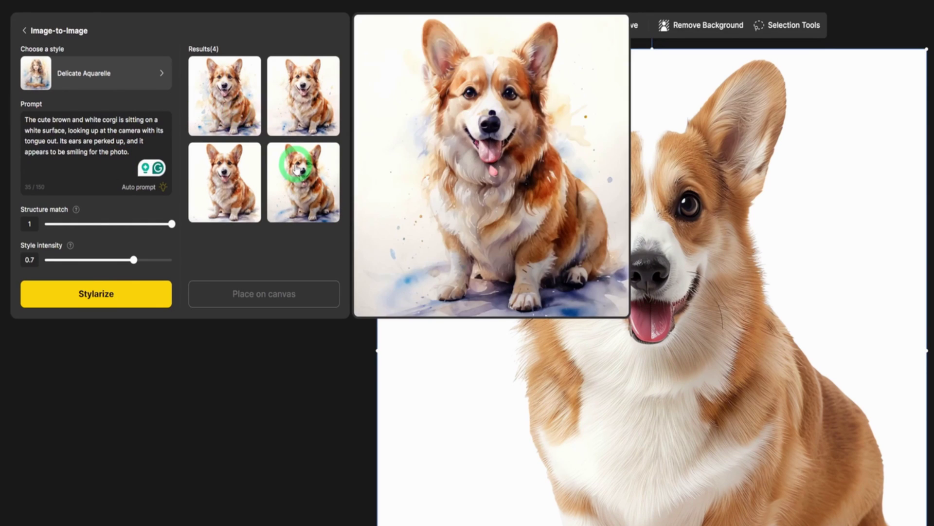
mouse_move(248, 169)
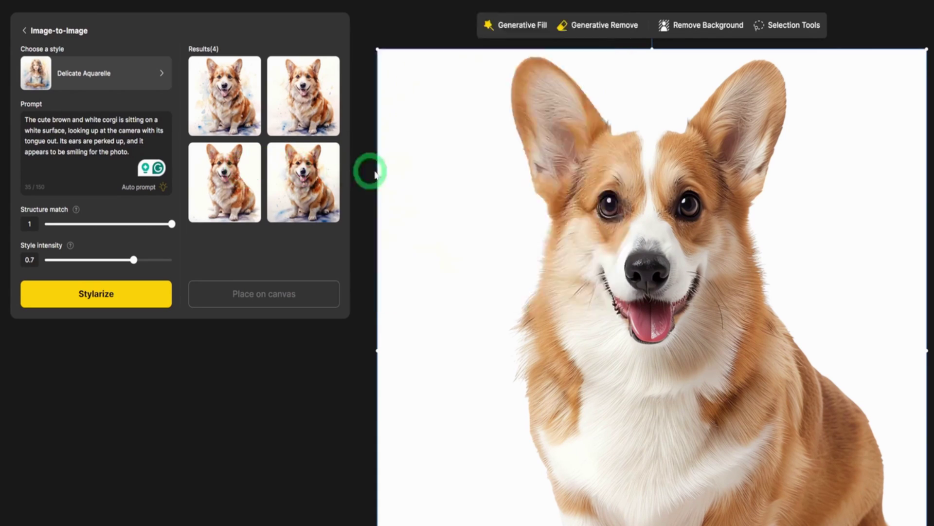
mouse_move(209, 193)
mouse_move(224, 101)
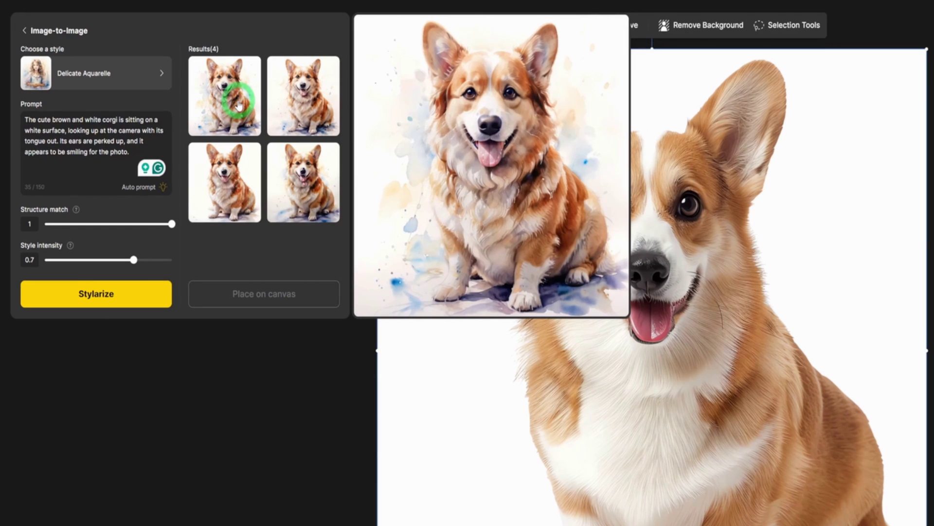
left_click(318, 111)
left_click(309, 195)
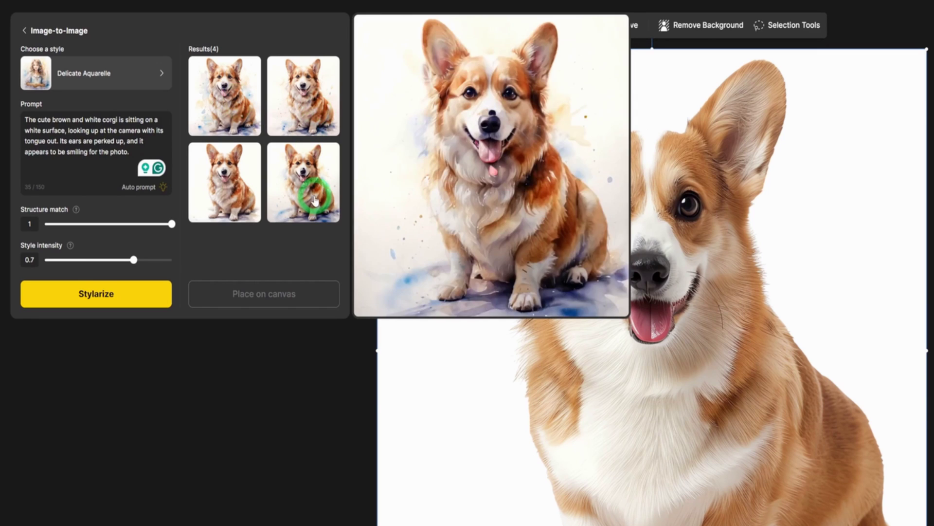
left_click(224, 100)
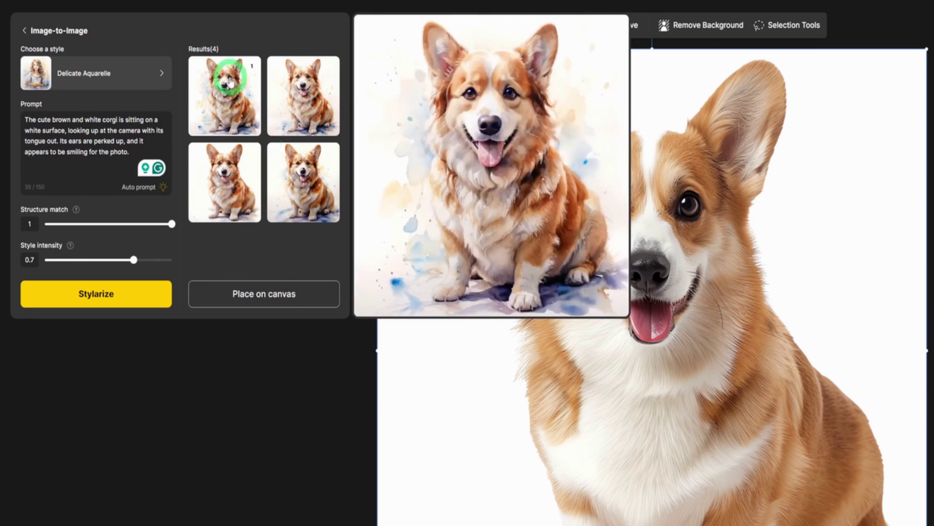
Place the first result on the canvas, move the photo layer on top and shrink it to a lower-left inset
left_click(288, 293)
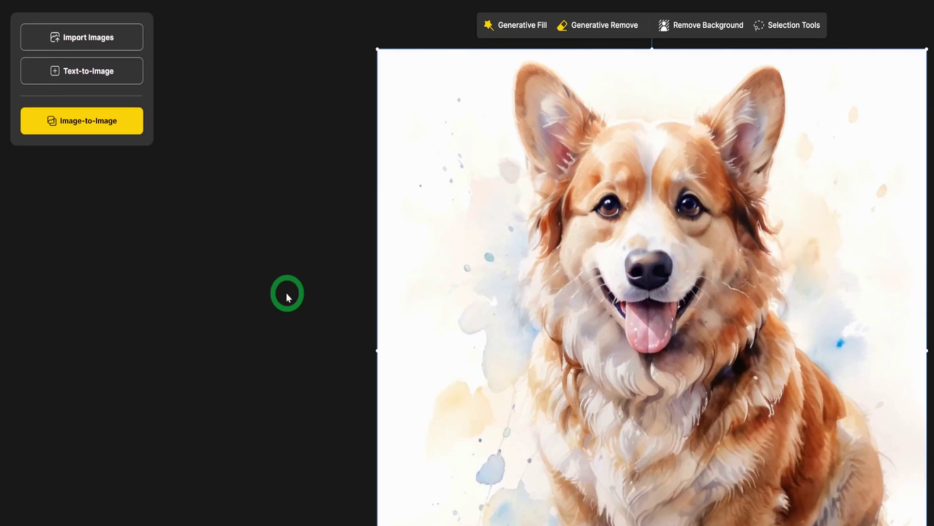
left_click(747, 307)
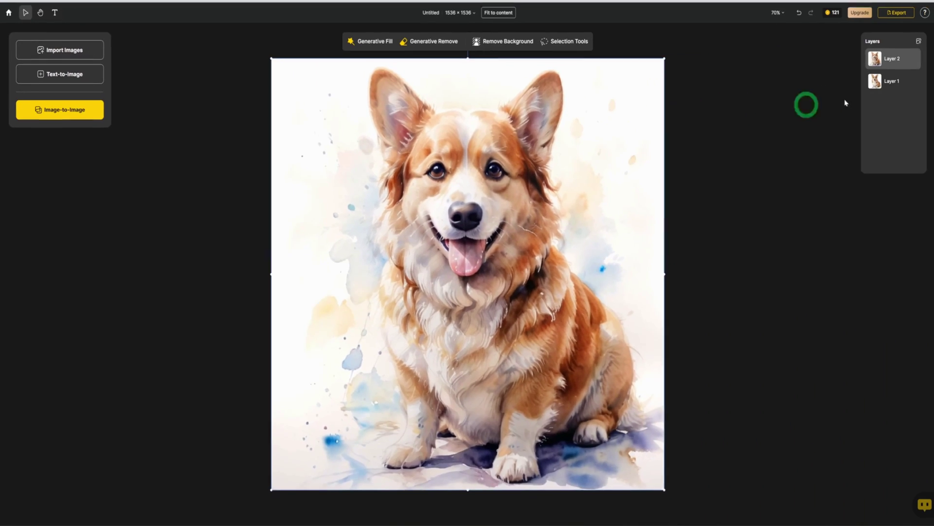
left_click_drag(876, 81, 876, 59)
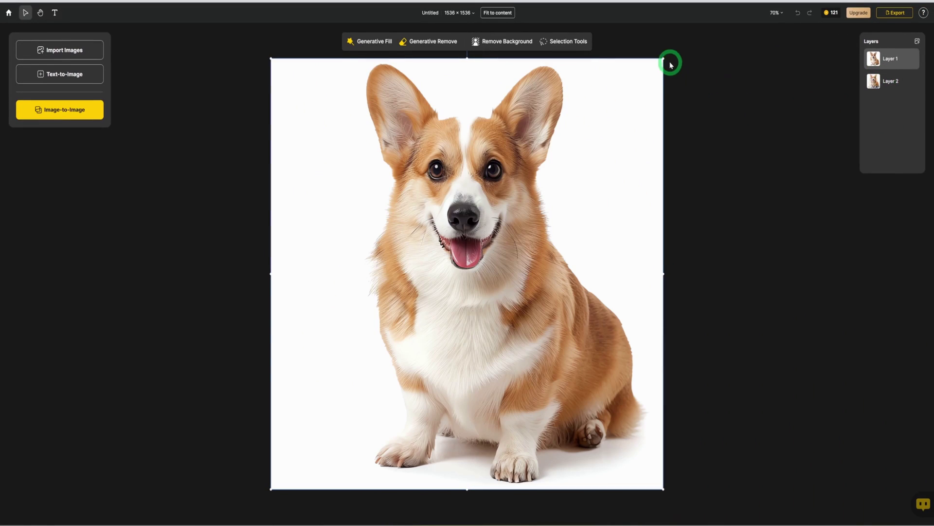
left_click_drag(664, 58, 408, 352)
scroll(604, 308, "down", 1)
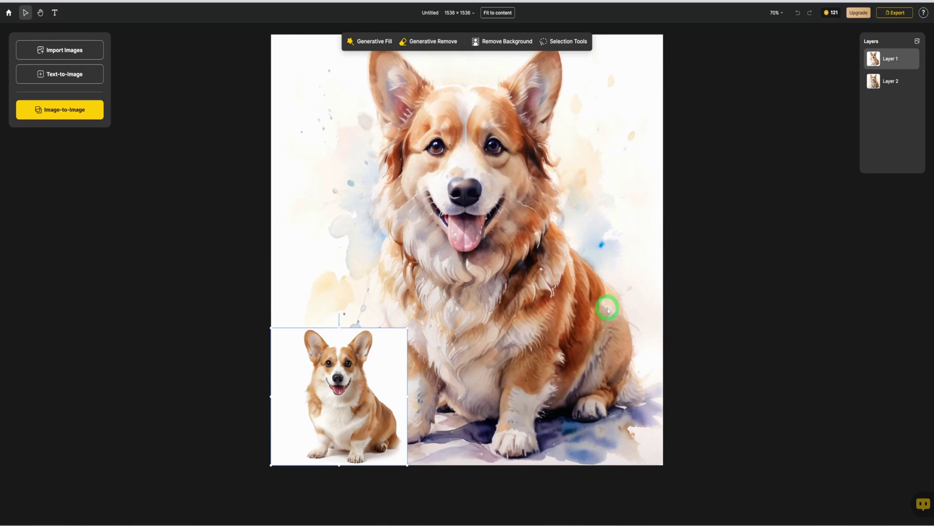
scroll(583, 305, "up", 1)
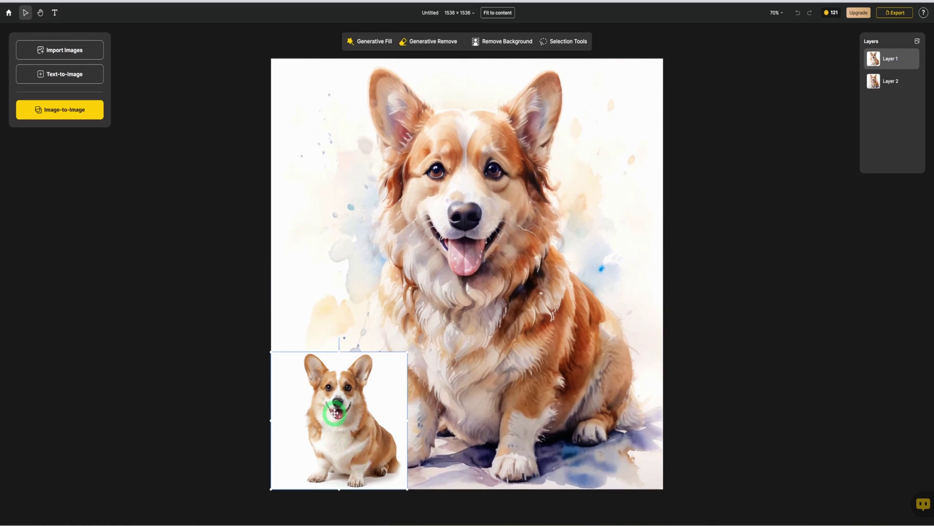
left_click_drag(408, 351, 415, 344)
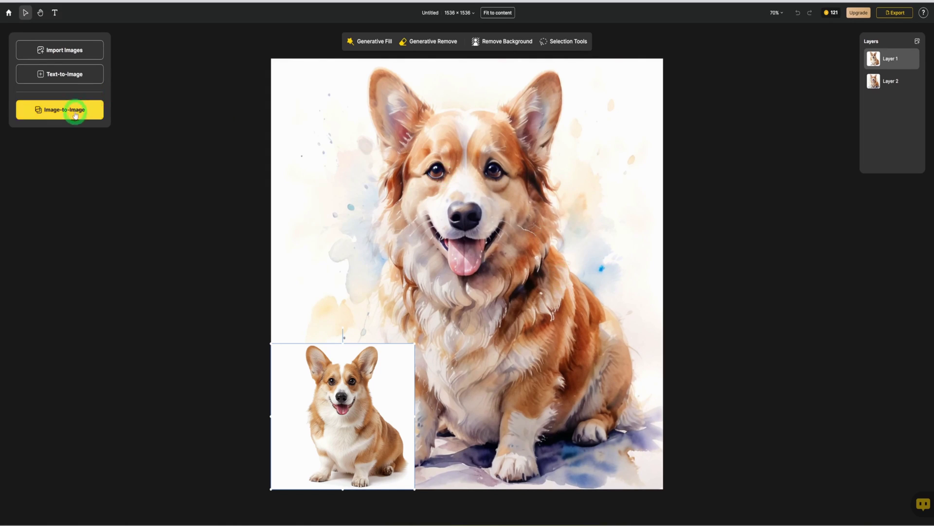
Pick the Flamenco Dance style at 0.6 intensity and Stylarize the corgi
left_click(73, 109)
left_click(88, 80)
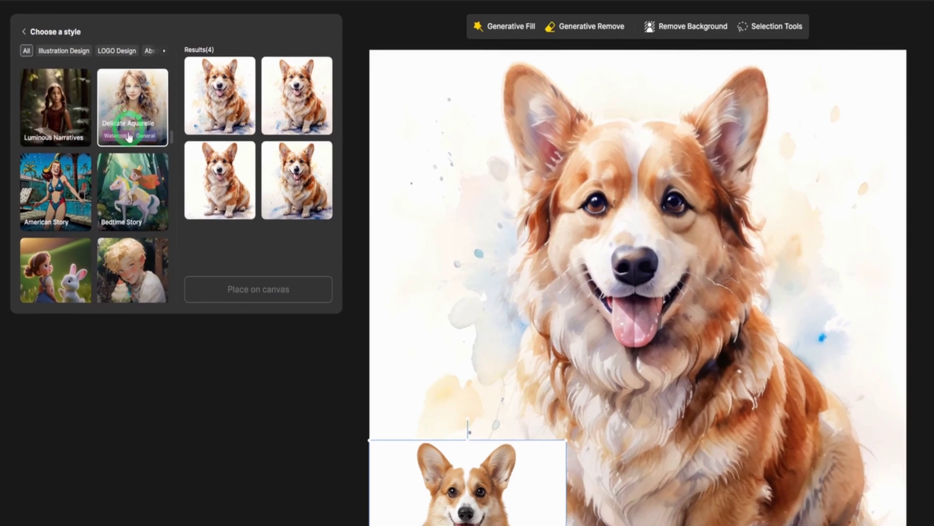
scroll(92, 156, "down", 5)
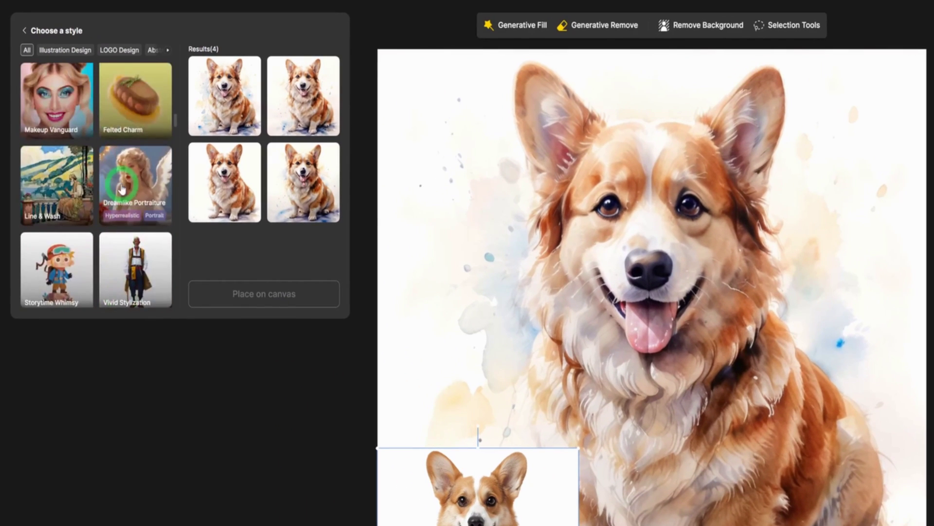
scroll(122, 189, "up", 10)
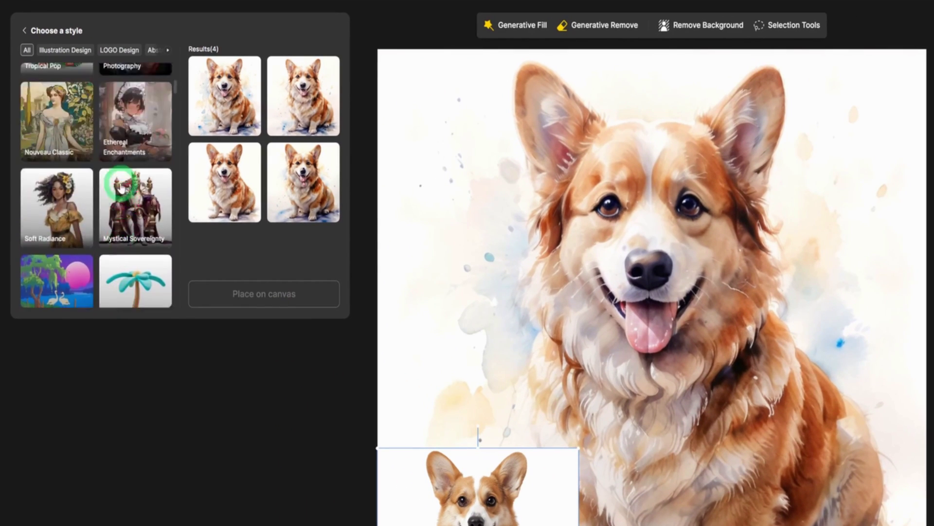
scroll(120, 188, "up", 5)
scroll(73, 224, "down", 1)
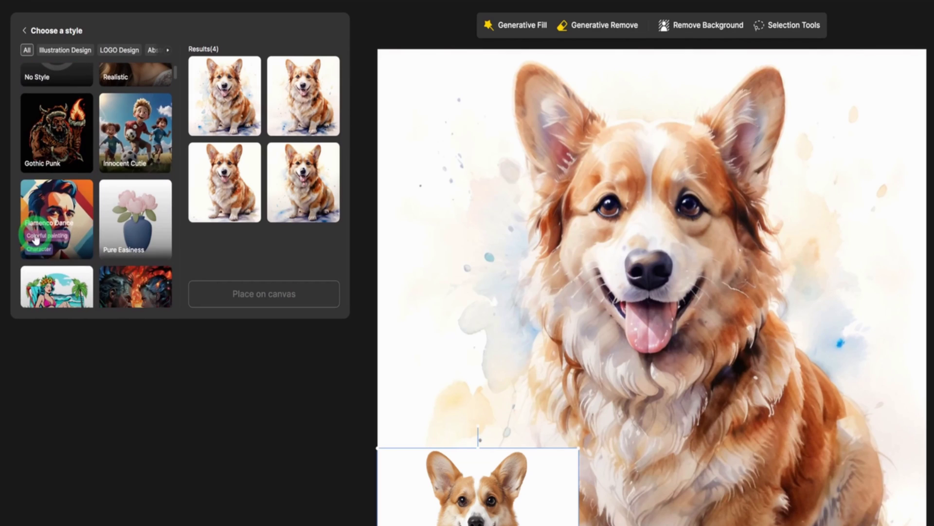
left_click(75, 233)
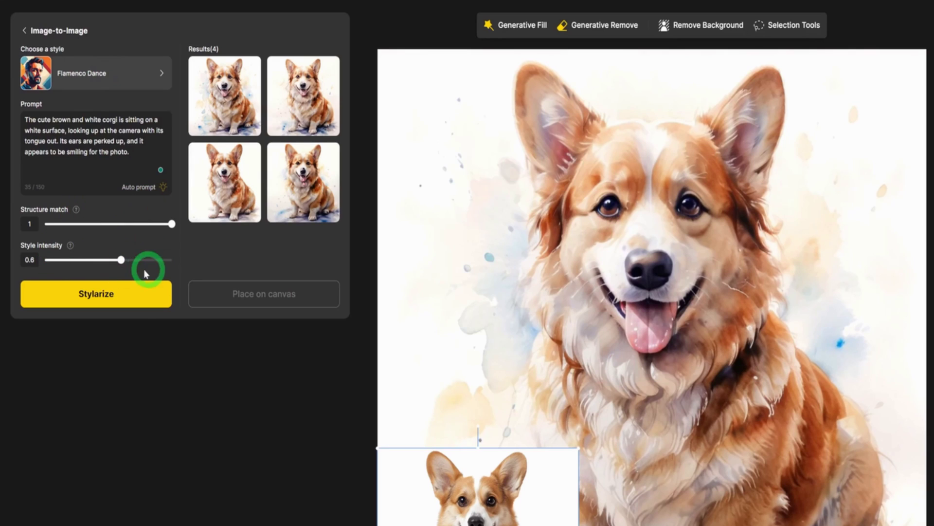
left_click(128, 296)
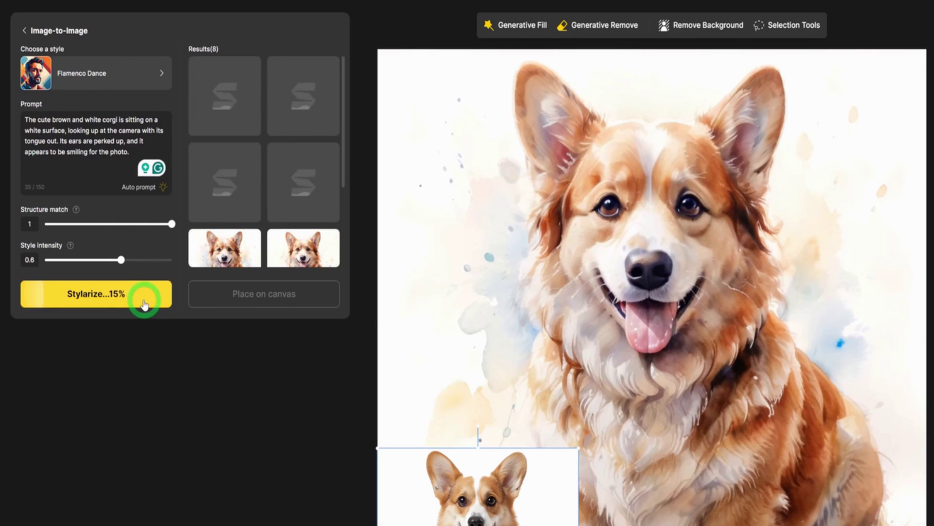
Preview the Flamenco Dance results, then Stylarize a second batch, bringing results to twelve
mouse_move(230, 92)
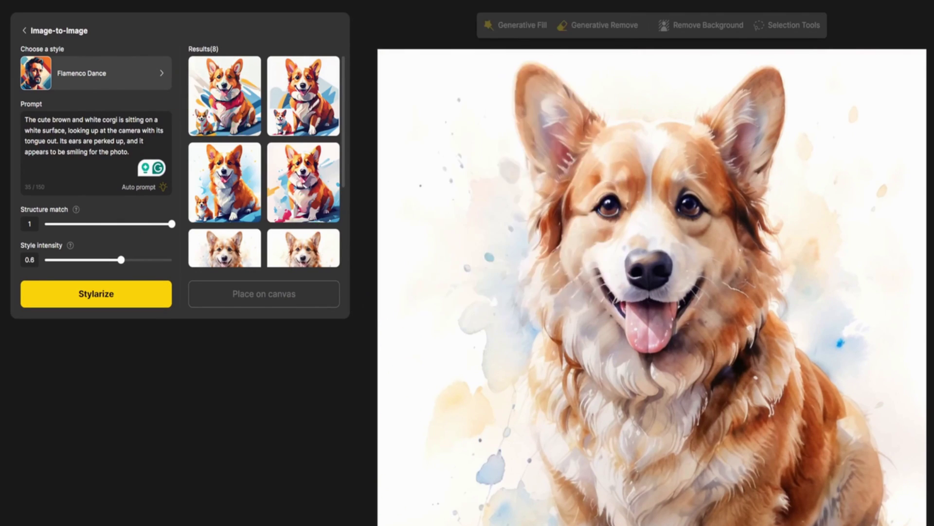
mouse_move(292, 97)
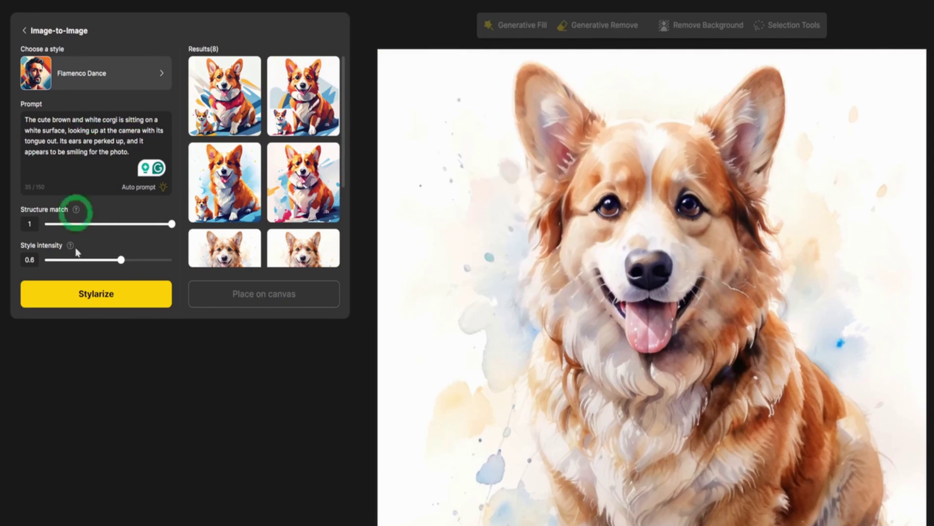
left_click(97, 298)
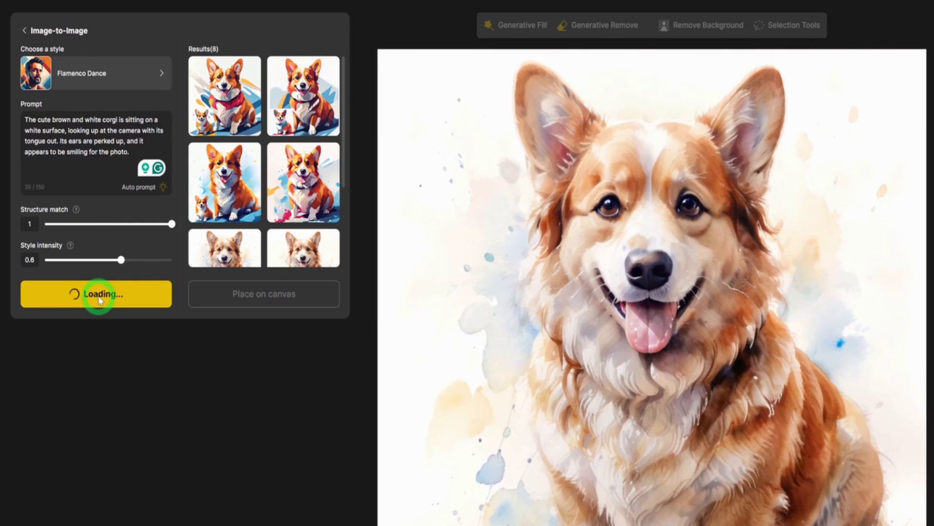
mouse_move(282, 102)
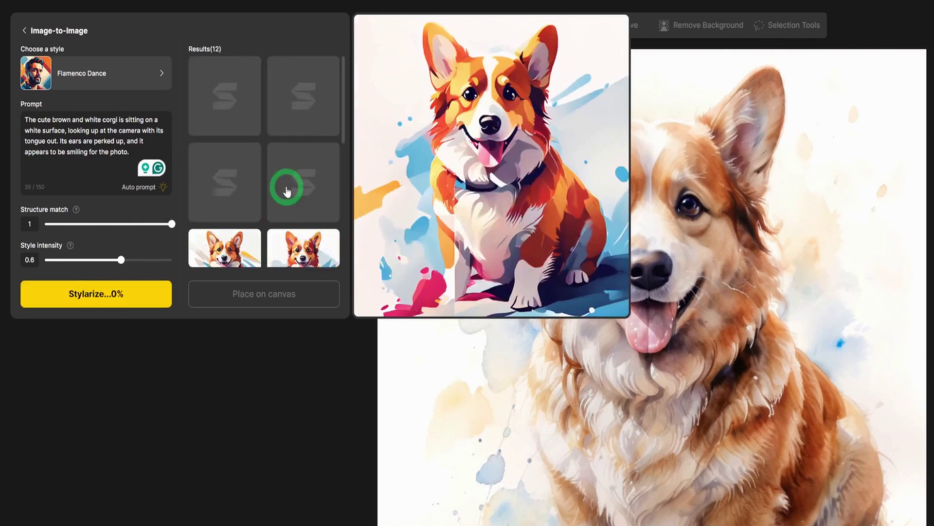
scroll(225, 241, "down", 1)
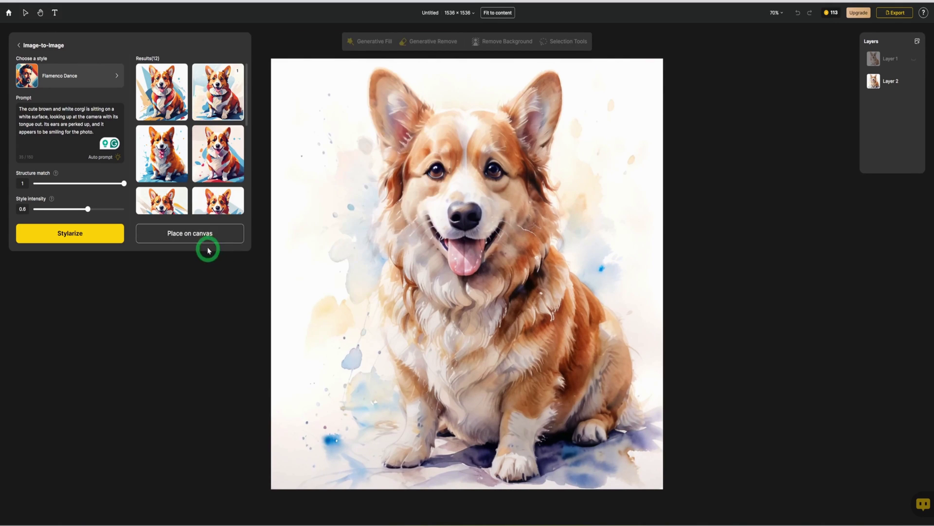
Place the flat-style corgi as Layer 3, shrunk into the lower-left over the watercolour
left_click(203, 236)
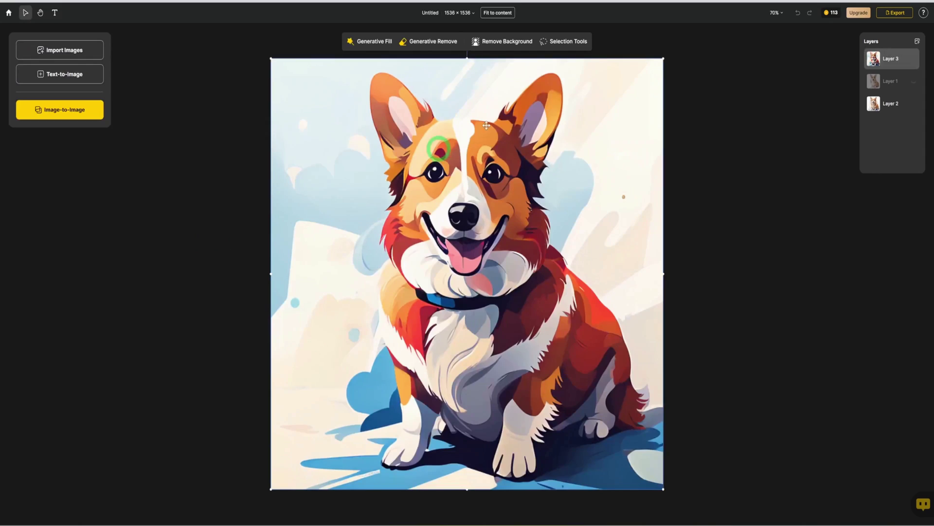
left_click_drag(663, 58, 519, 229)
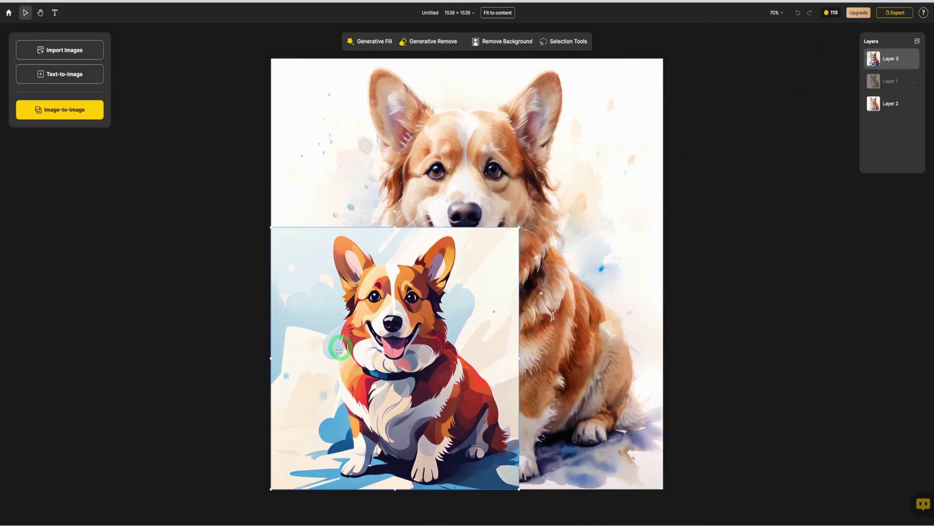
mouse_move(387, 341)
left_mouse_down()
mouse_move(422, 318)
mouse_move(386, 338)
left_mouse_up()
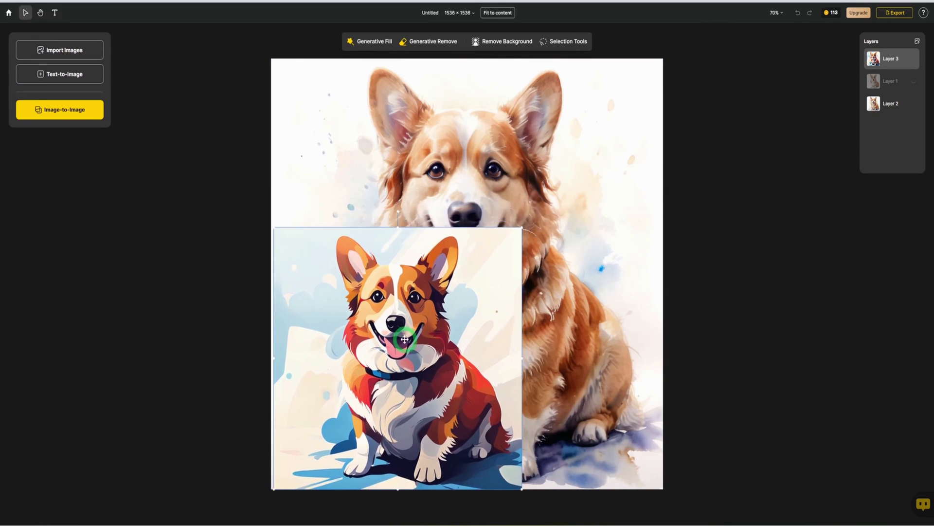
left_click(74, 114)
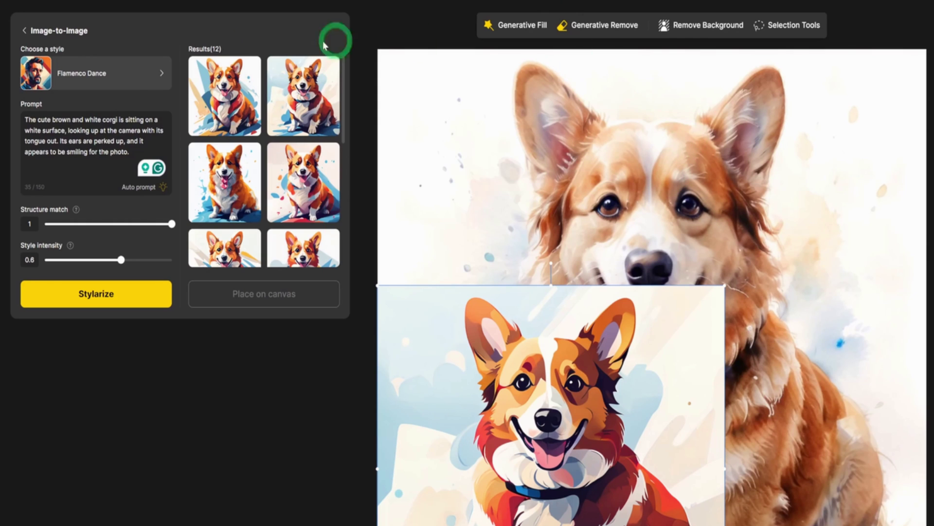
Enlarge the original corgi photo to fill the whole canvas
left_click(109, 83)
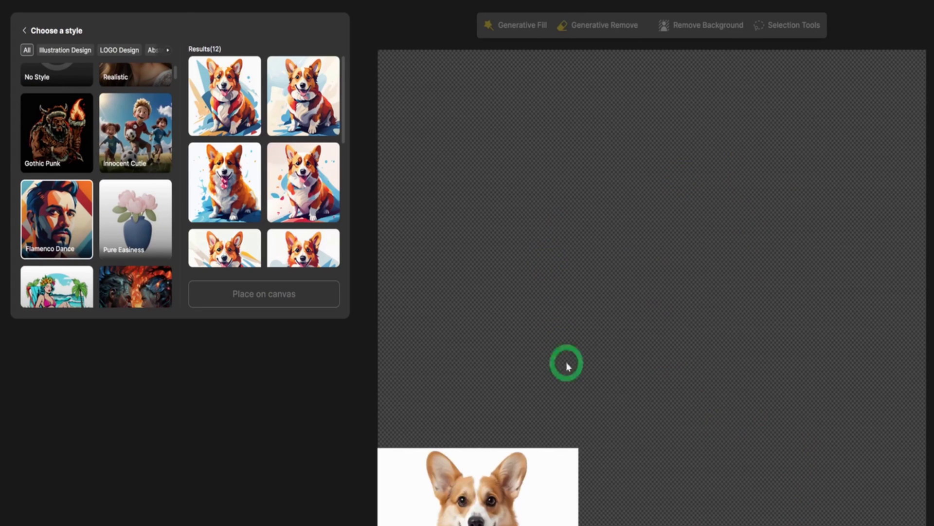
left_click(561, 469)
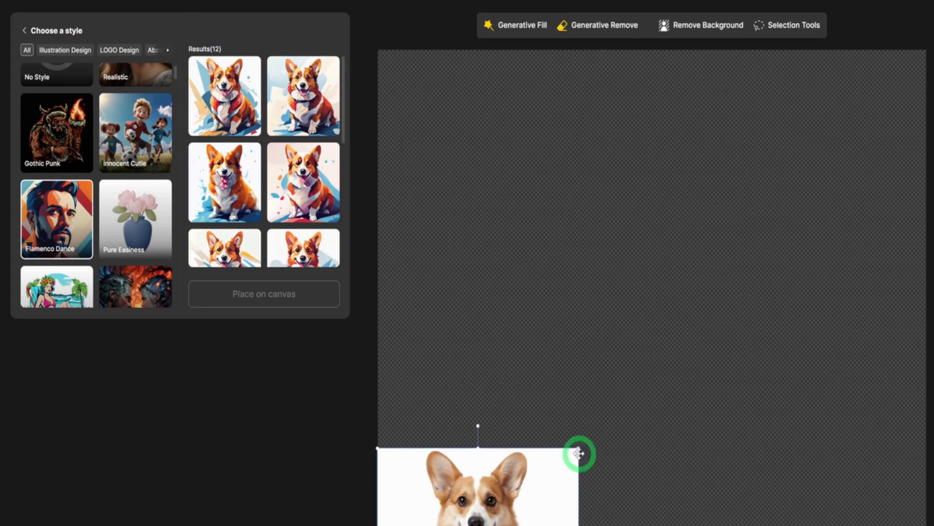
left_click_drag(578, 449, 929, 48)
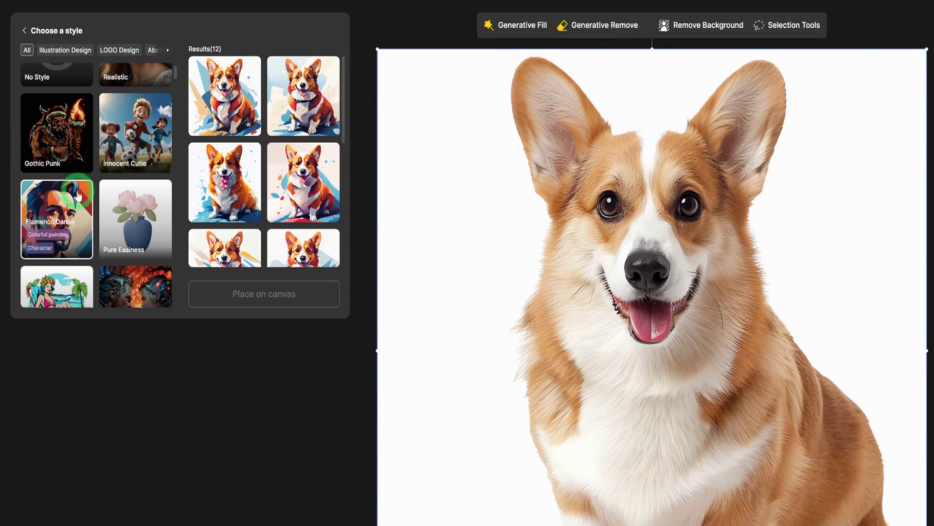
Scroll down the Choose a style gallery toward Cute Exaggeration
scroll(73, 200, "down", 10)
scroll(77, 209, "down", 10)
scroll(77, 208, "down", 5)
scroll(75, 216, "down", 8)
scroll(93, 254, "down", 5)
scroll(86, 236, "down", 5)
Stylarize the corgi photo with Cute Exaggeration at 0.6 style intensity
left_click(88, 229)
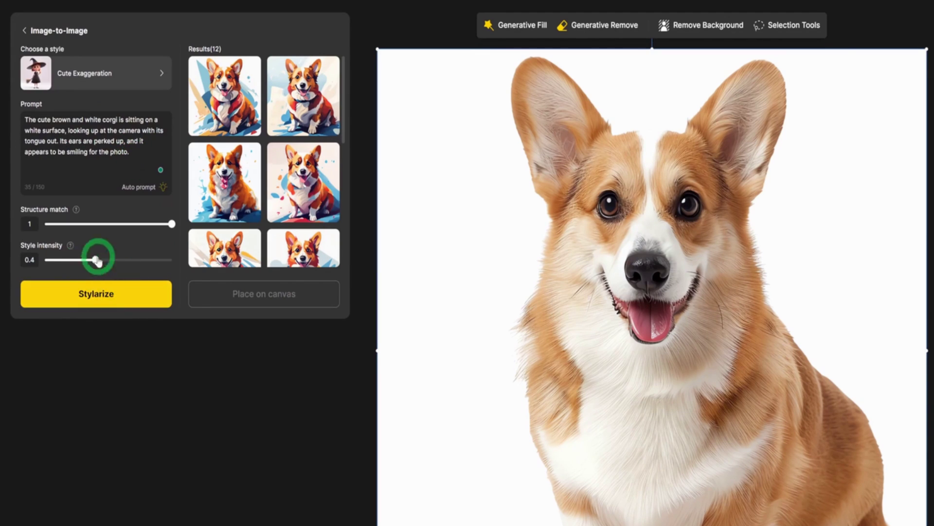
left_click_drag(98, 262, 121, 261)
left_click(104, 303)
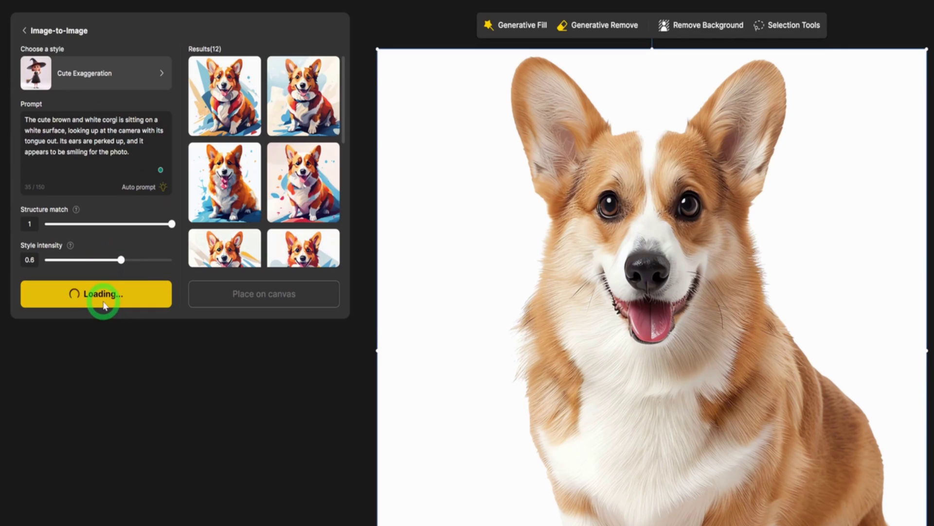
Place the chosen 3D corgi result on the canvas, shrunk into the lower-left corner
mouse_move(214, 106)
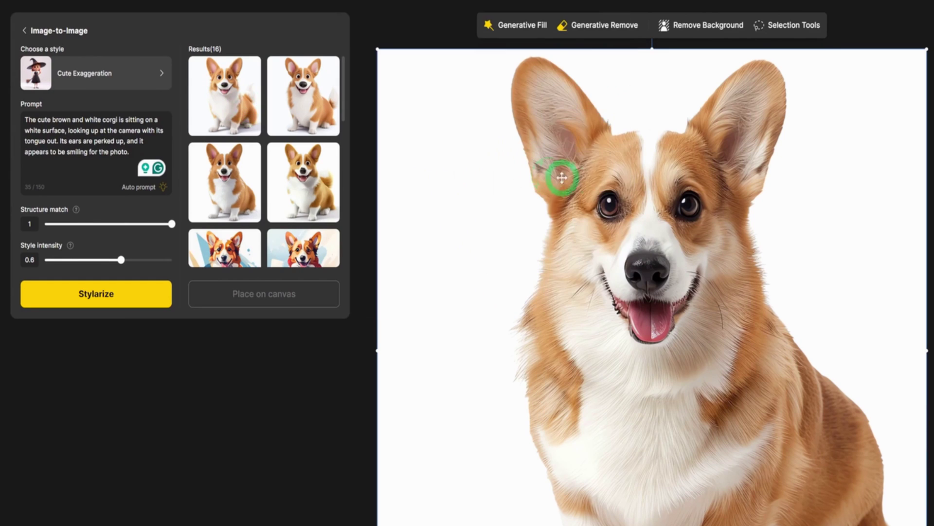
mouse_move(287, 96)
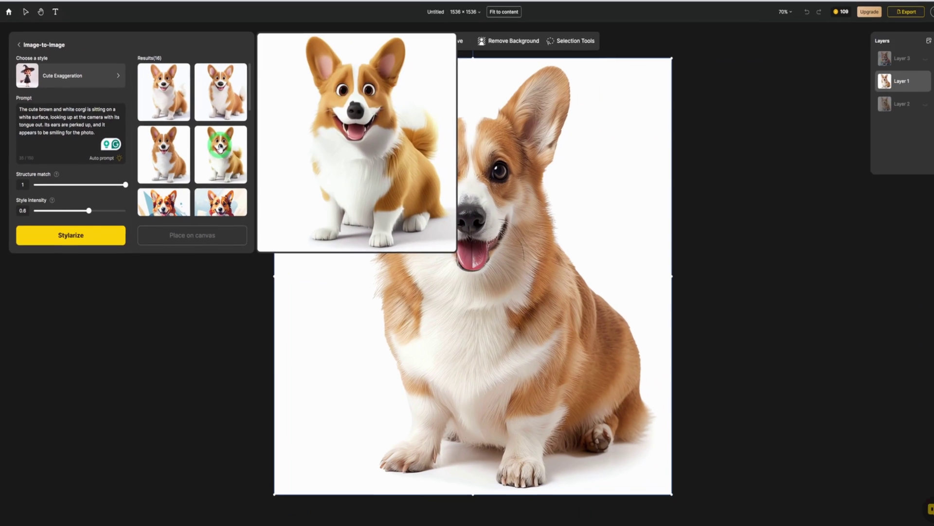
mouse_move(251, 178)
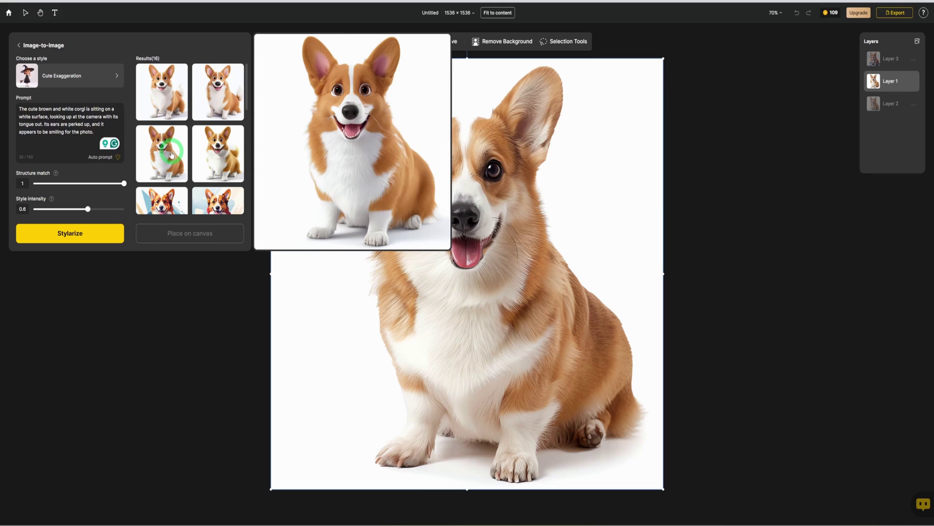
mouse_move(179, 86)
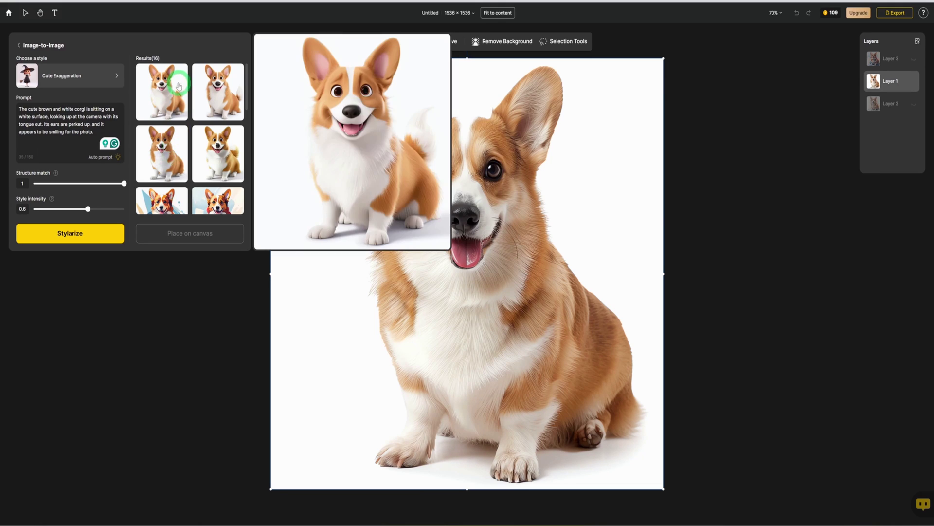
left_click(170, 150)
left_click(200, 236)
left_click(413, 199)
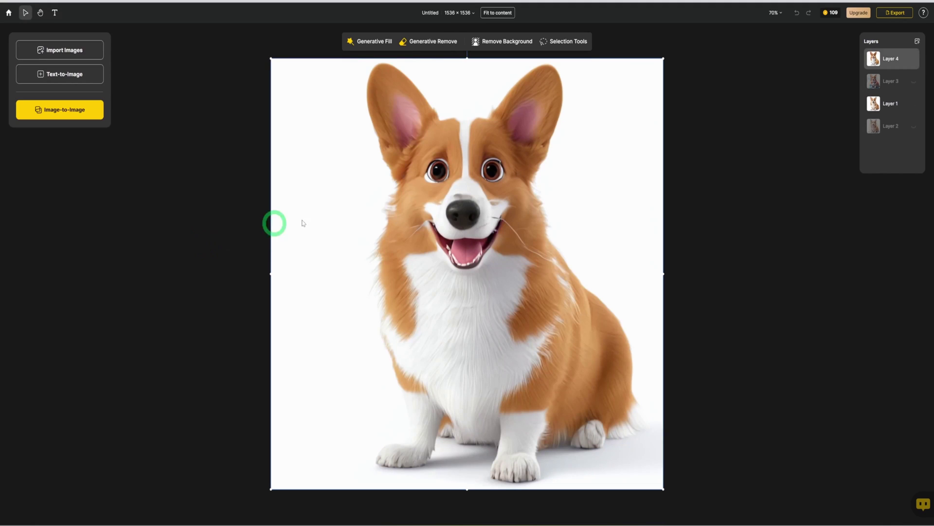
left_click(663, 59)
left_click_drag(664, 58, 485, 270)
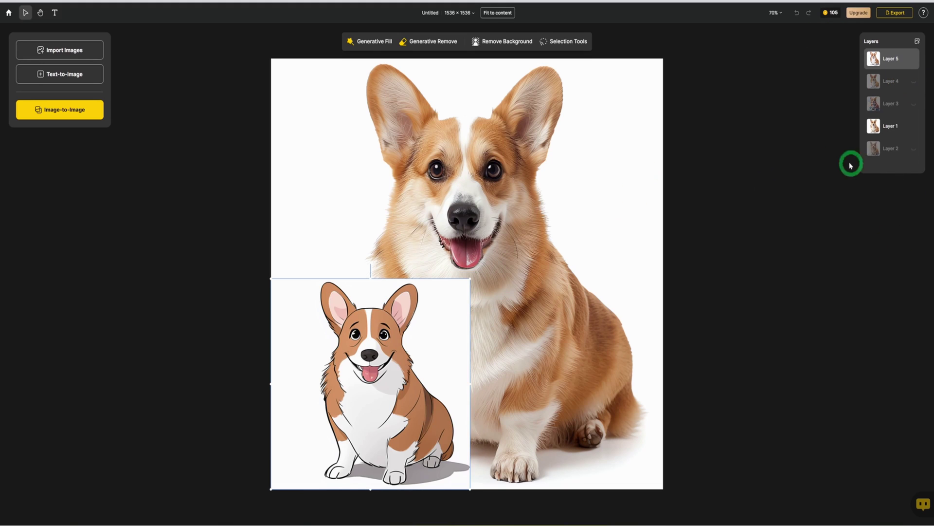
Toggle Layers 5, 4, 3 and 1 off until only the watercolour Layer 2 shows
left_click(913, 81)
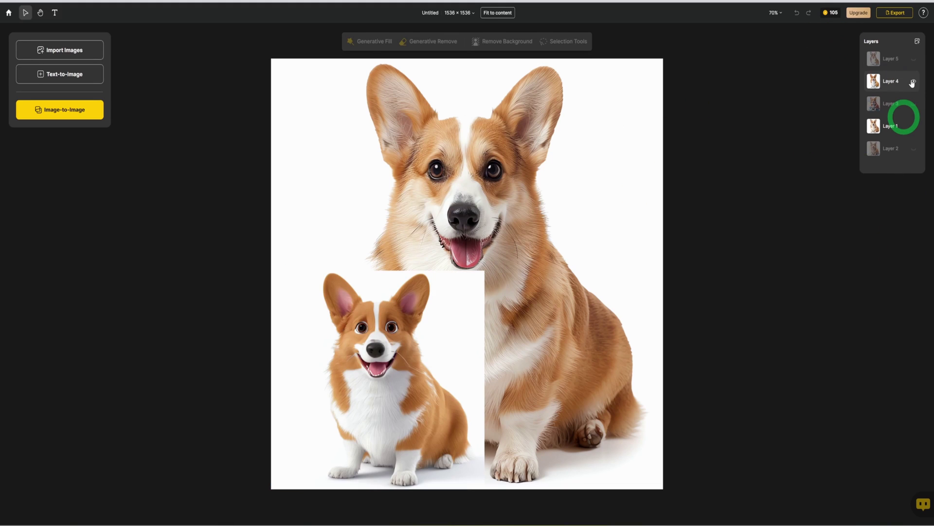
left_click(913, 82)
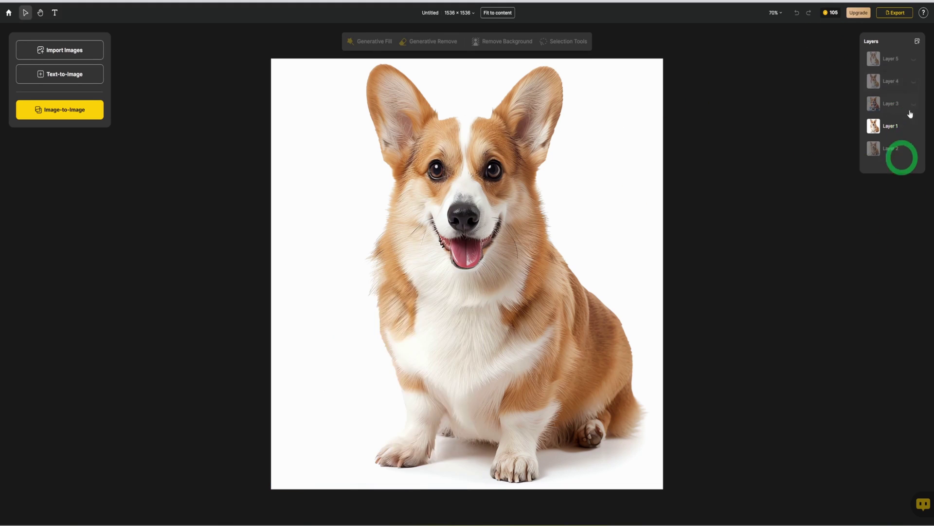
left_click(914, 104)
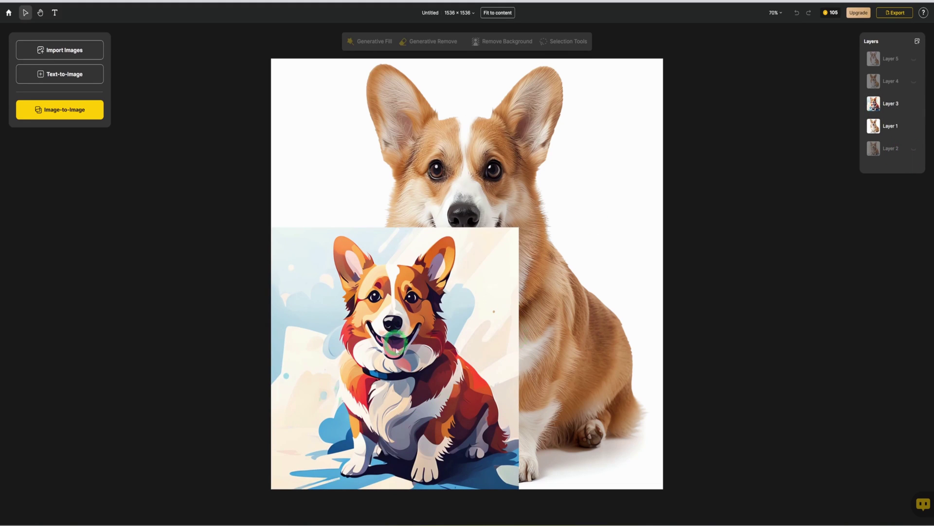
left_click(914, 105)
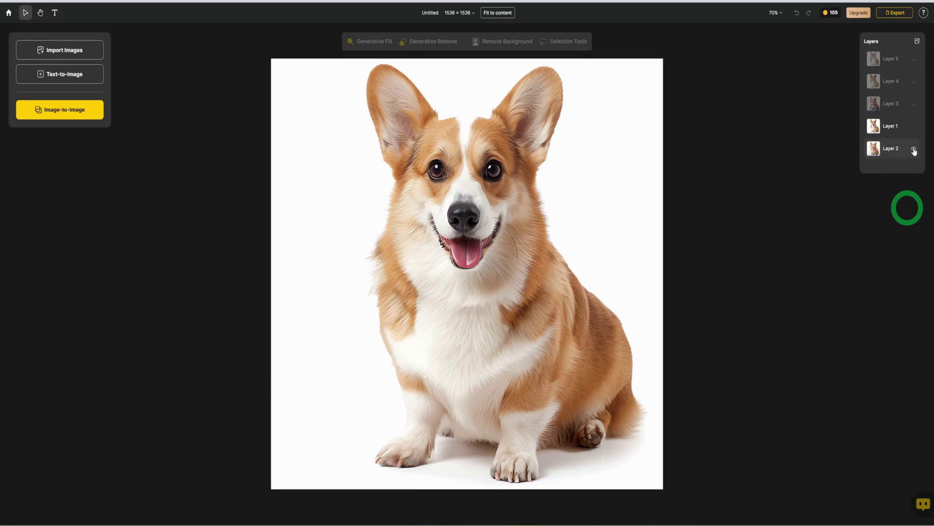
left_click(914, 128)
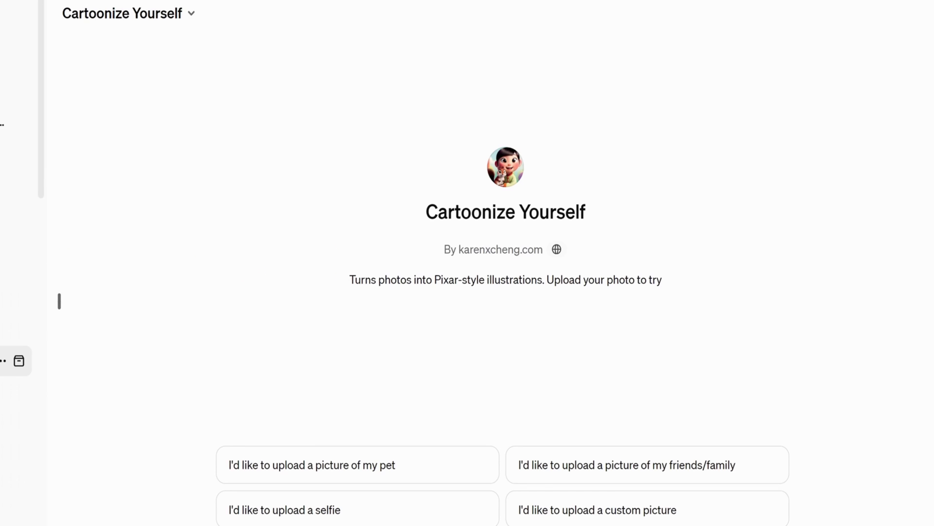
Open the Cartoonize Yourself chat and step back to the previous cartoon corgi version
left_click(10, 360)
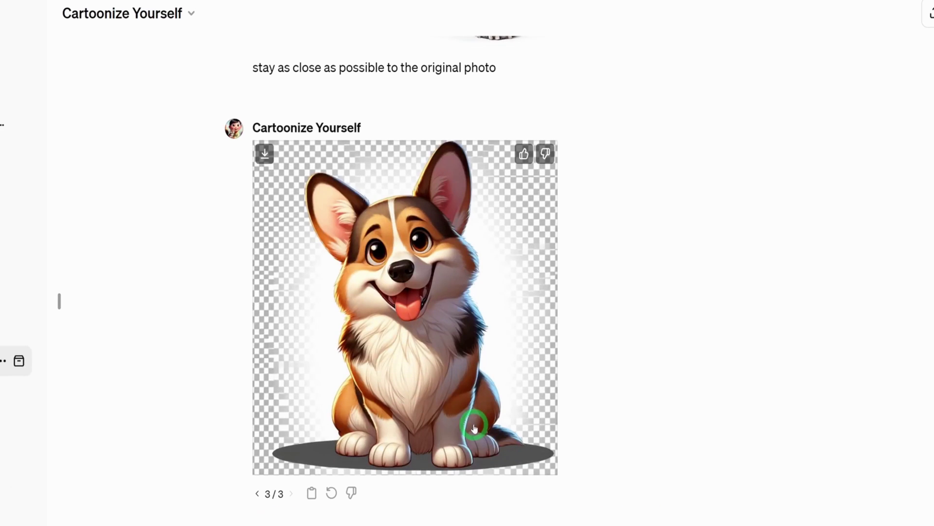
scroll(477, 419, "up", 5)
scroll(483, 407, "up", 3)
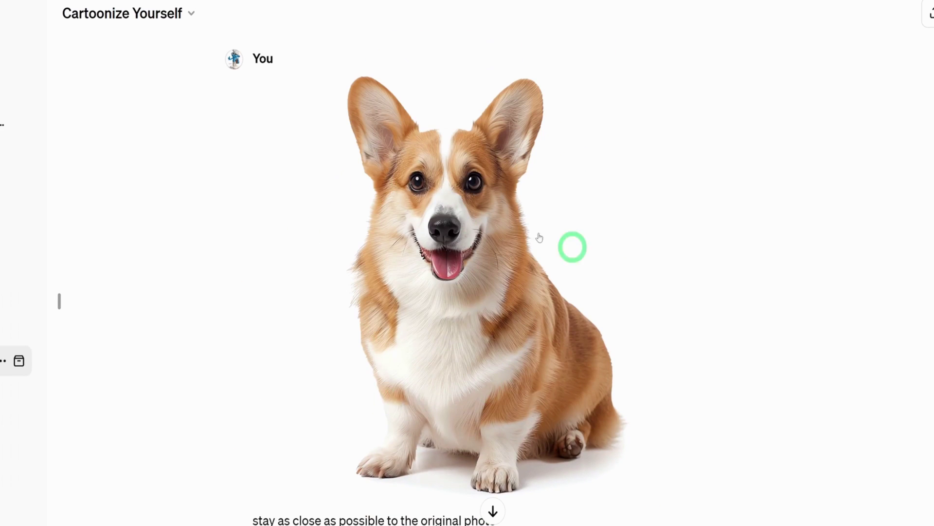
scroll(559, 317, "down", 3)
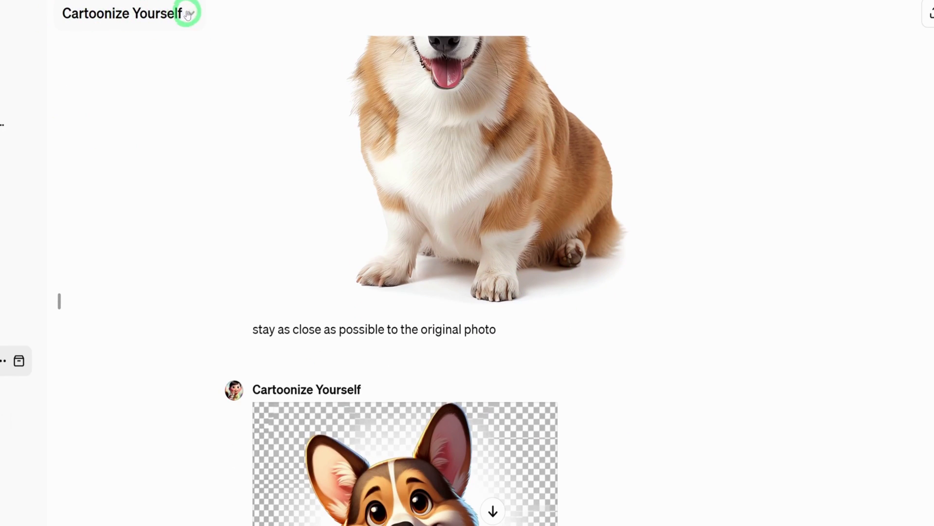
scroll(531, 319, "down", 5)
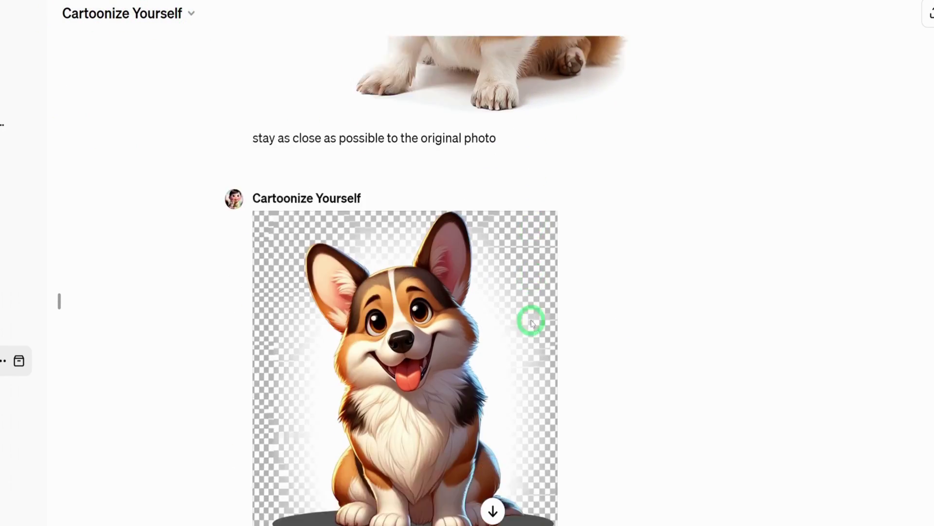
scroll(532, 320, "up", 3)
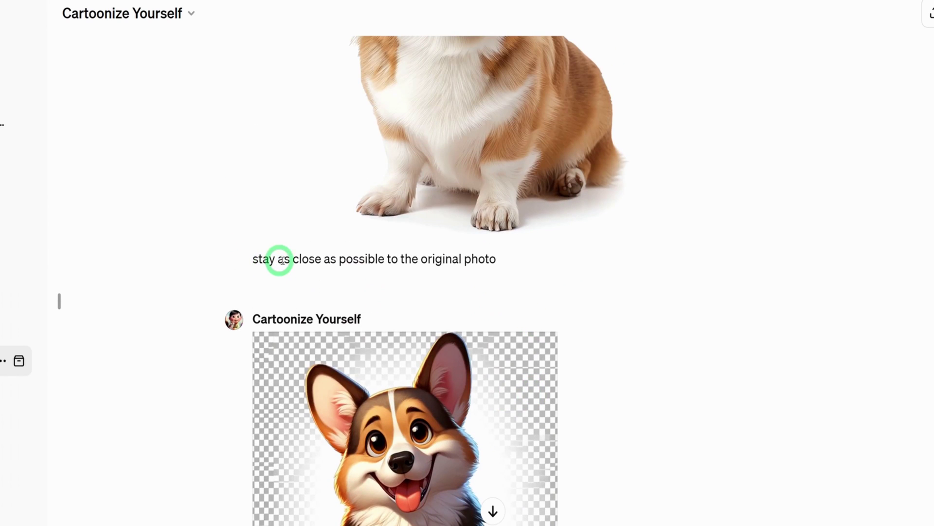
scroll(523, 271, "up", 3)
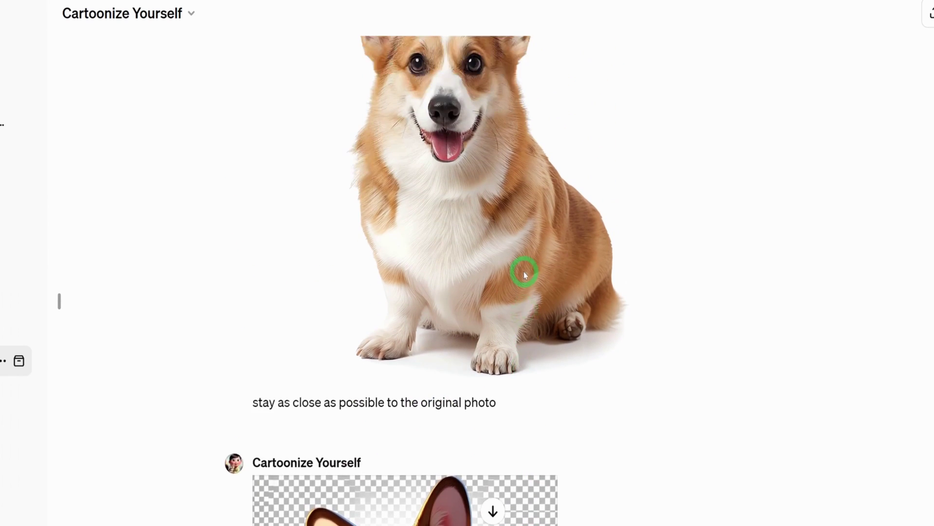
scroll(524, 275, "down", 5)
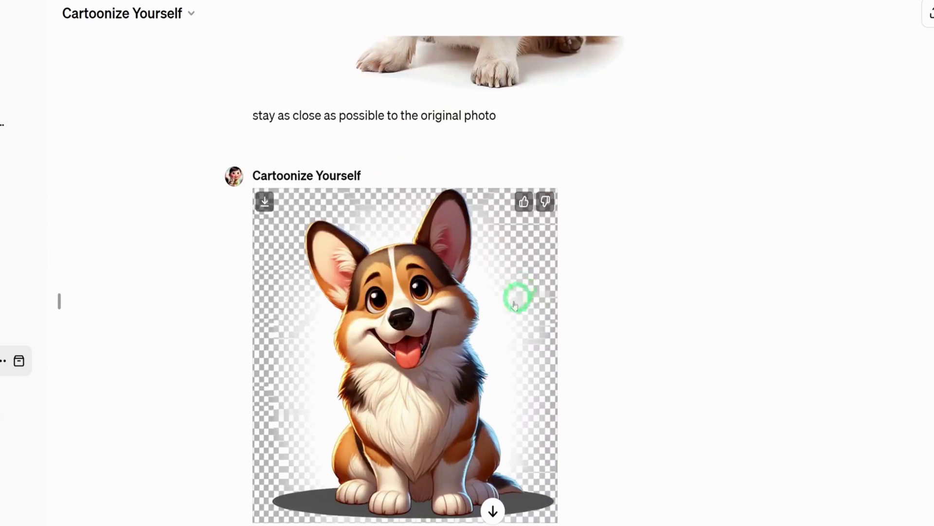
scroll(476, 396, "down", 1)
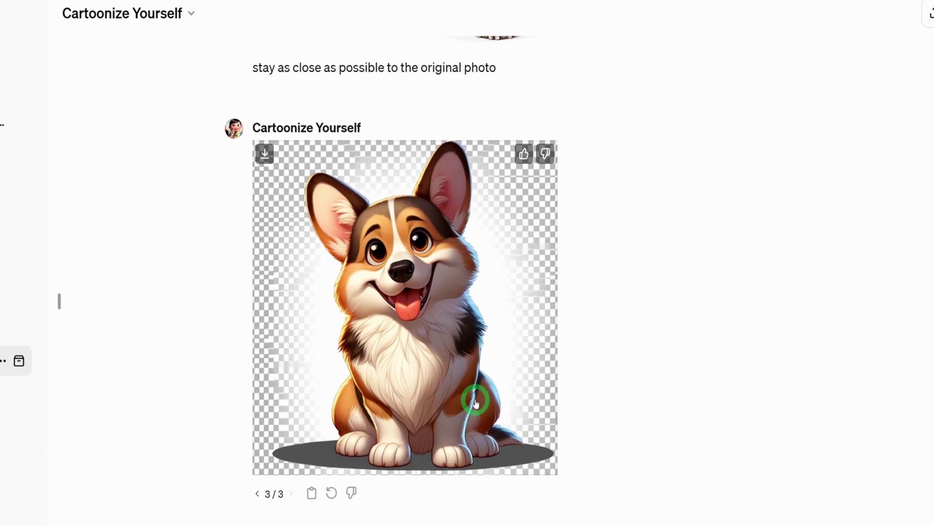
left_click(256, 493)
Show cartoon version 1/3 and compare it with the original corgi photo
scroll(618, 309, "up", 3)
scroll(619, 312, "down", 1)
scroll(620, 312, "up", 5)
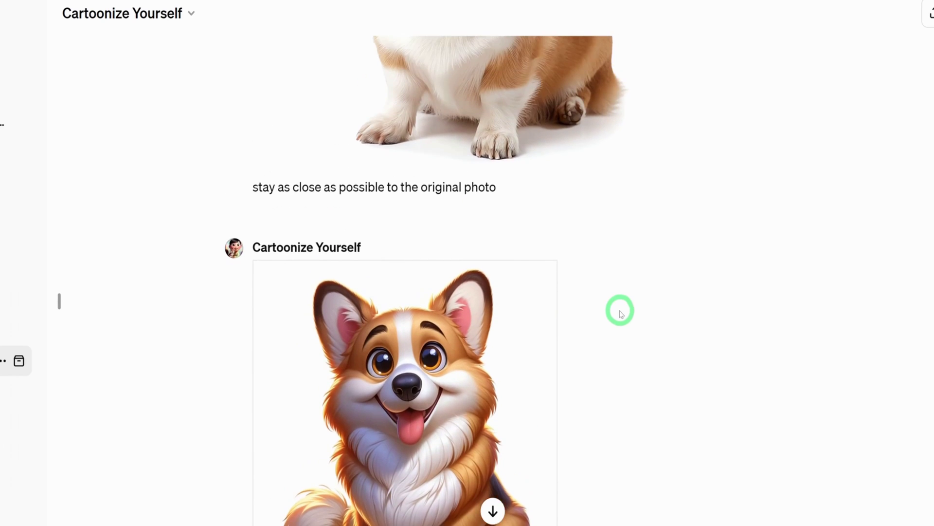
scroll(620, 314, "up", 2)
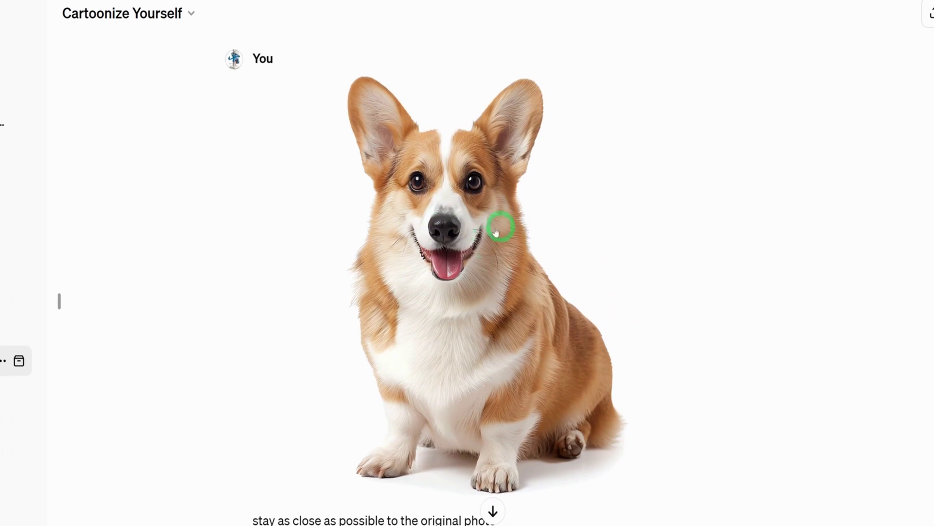
scroll(484, 236, "down", 5)
scroll(524, 384, "down", 5)
left_click(256, 493)
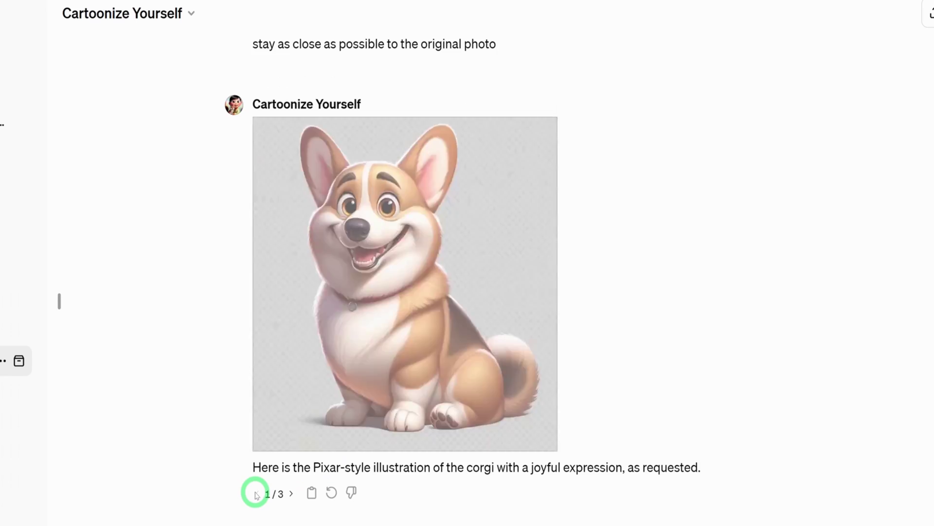
scroll(592, 301, "up", 8)
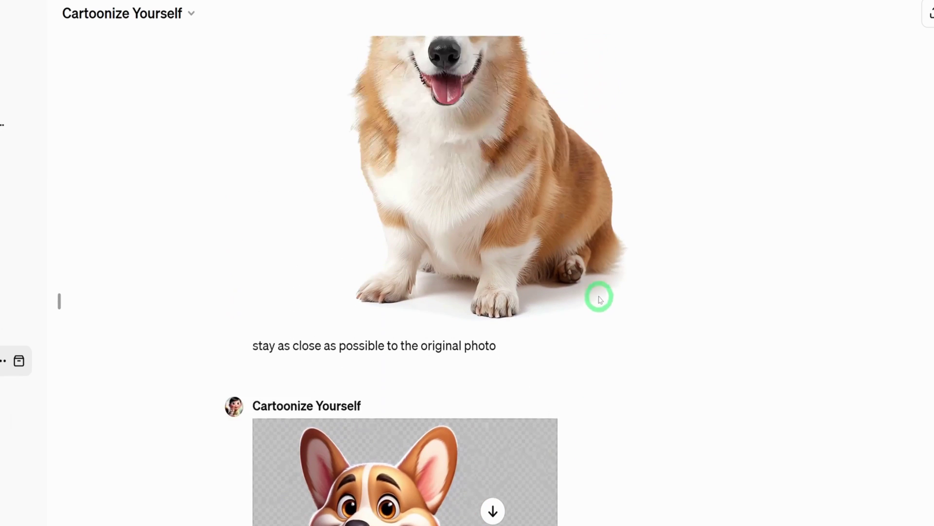
scroll(601, 297, "up", 2)
scroll(601, 294, "down", 7)
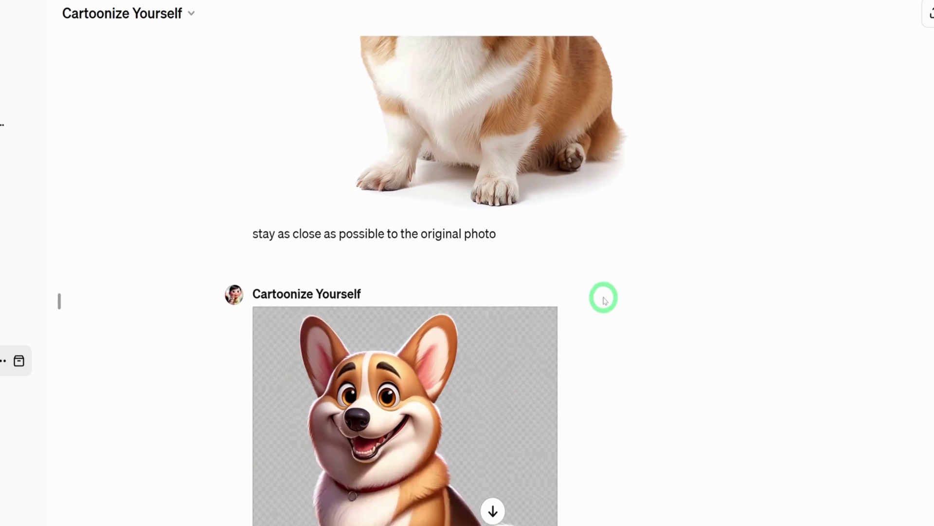
scroll(603, 298, "down", 1)
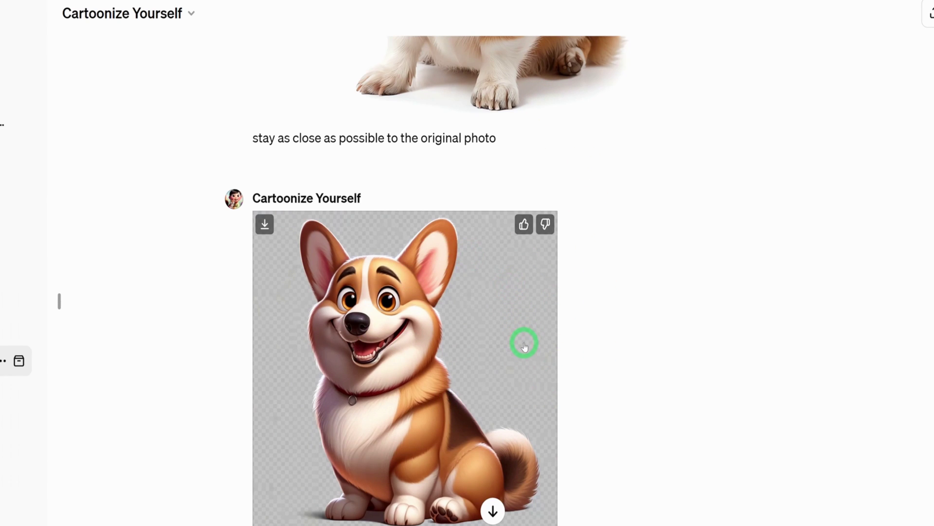
scroll(524, 346, "up", 3)
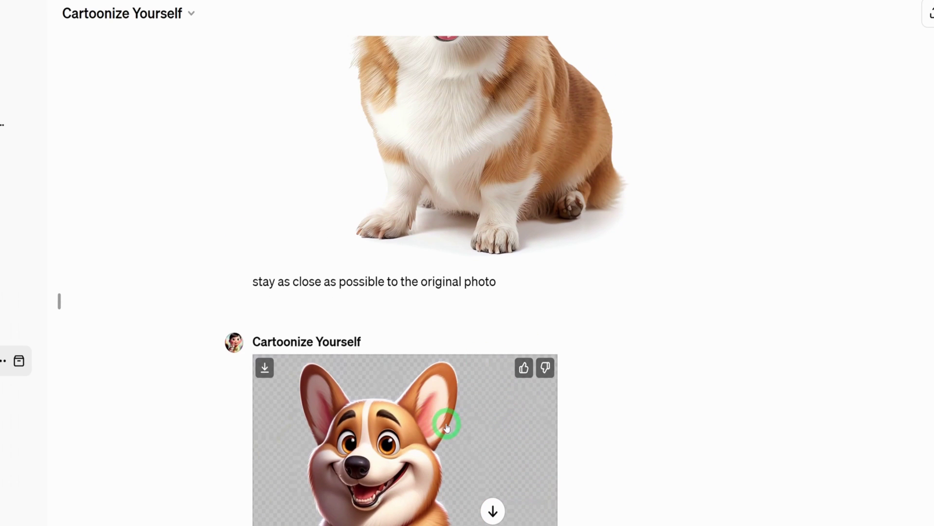
scroll(446, 425, "up", 5)
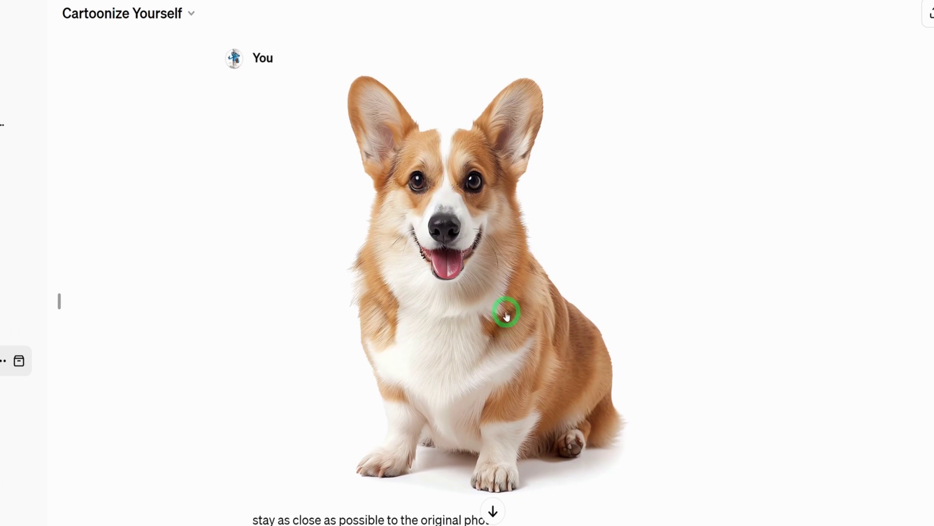
scroll(506, 316, "down", 10)
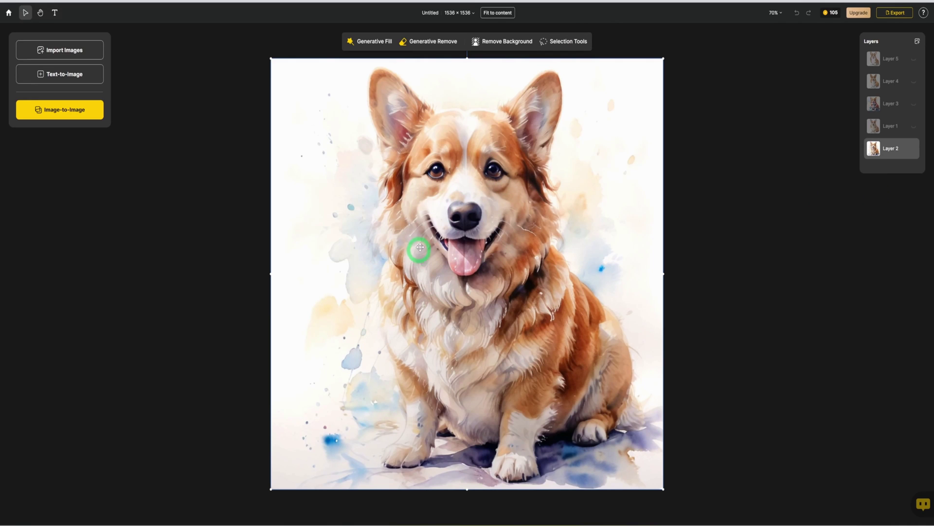
Export the watercolour corgi portrait as a PNG upscaled to 2x
left_click(895, 13)
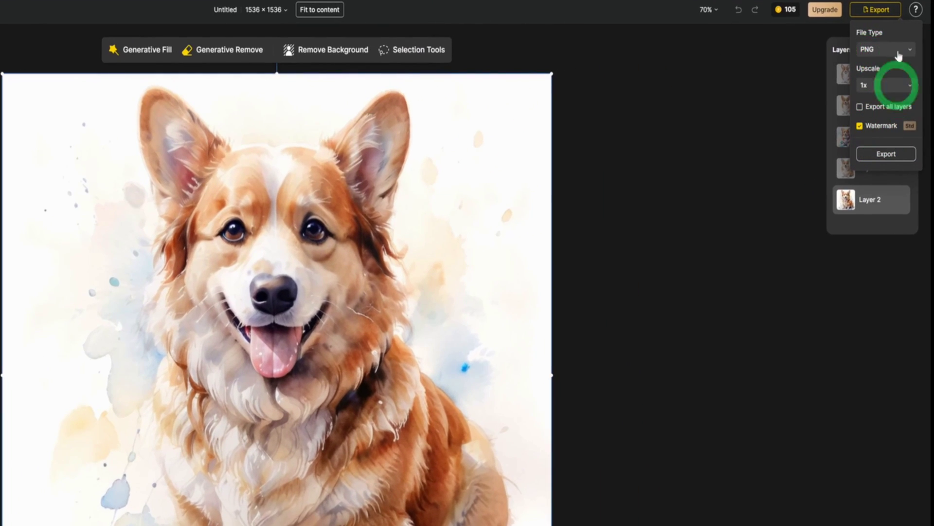
left_click(909, 86)
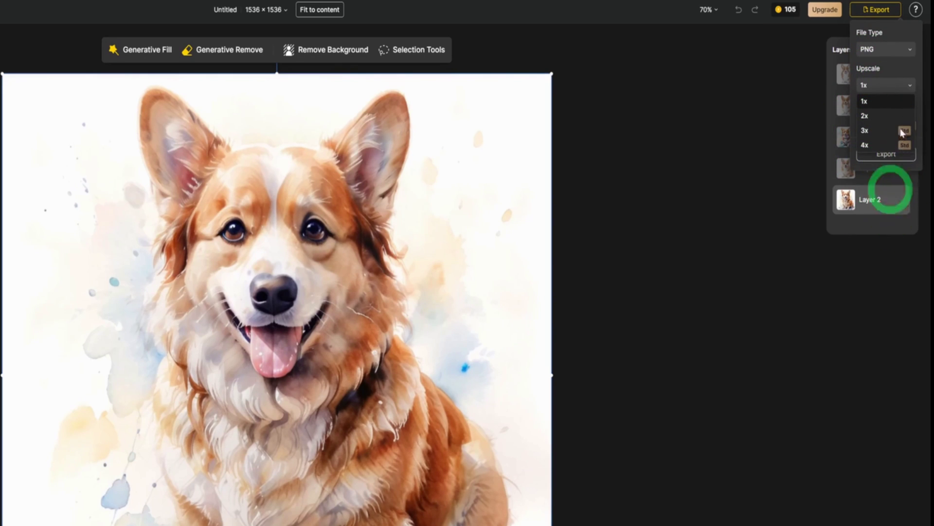
left_click(865, 117)
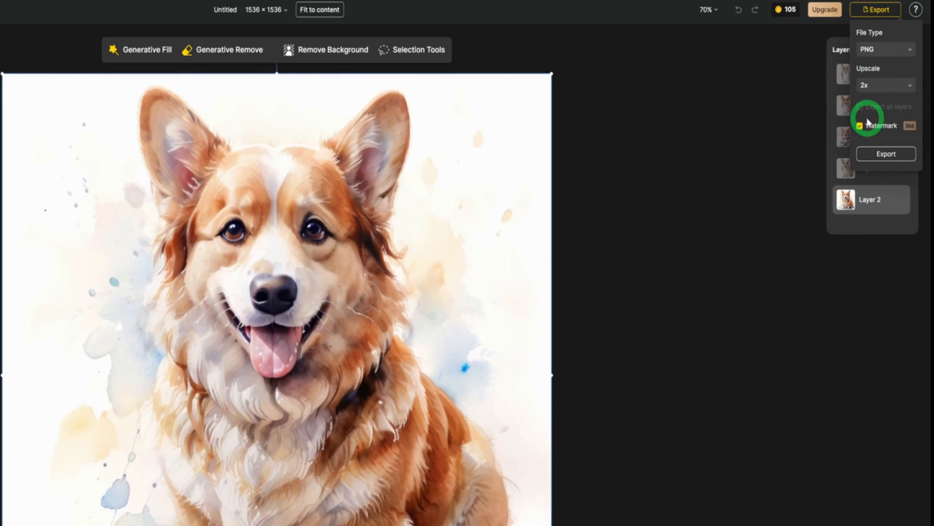
left_click(901, 155)
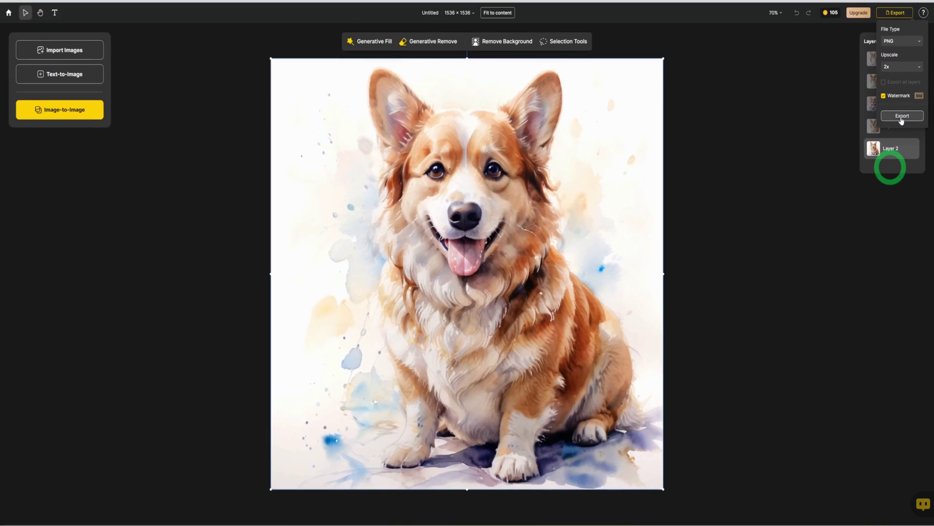
left_click(886, 153)
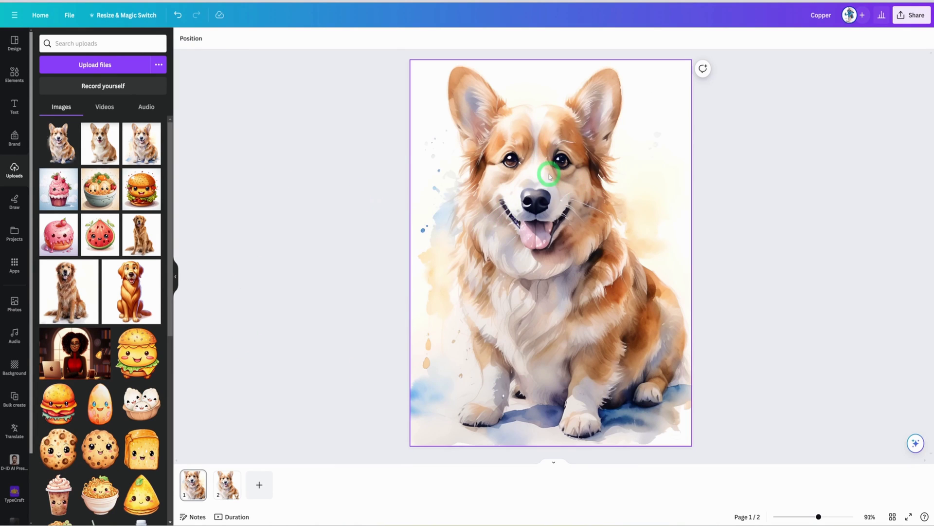
Select the watercolour corgi image and open Canva's Share this design panel
left_click(538, 194)
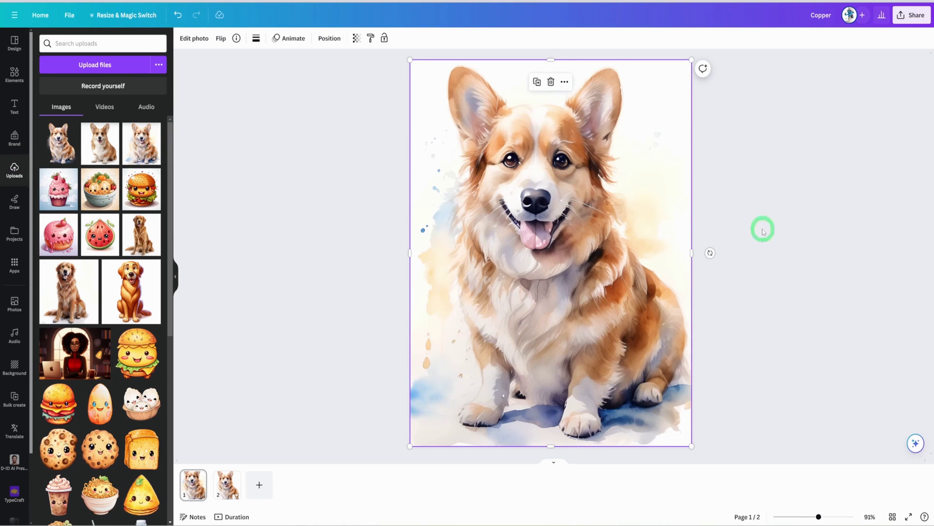
mouse_move(561, 265)
left_mouse_down()
mouse_move(559, 256)
mouse_move(561, 263)
left_mouse_up()
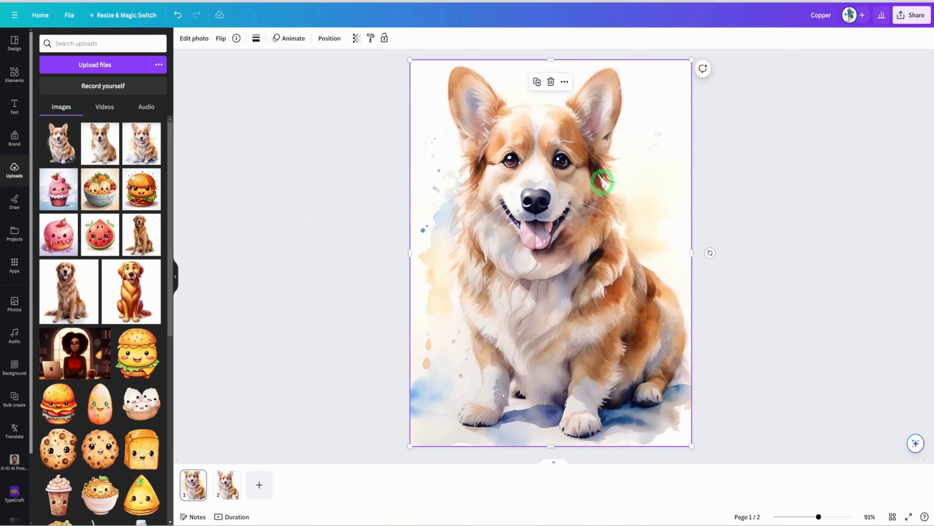
left_click(918, 15)
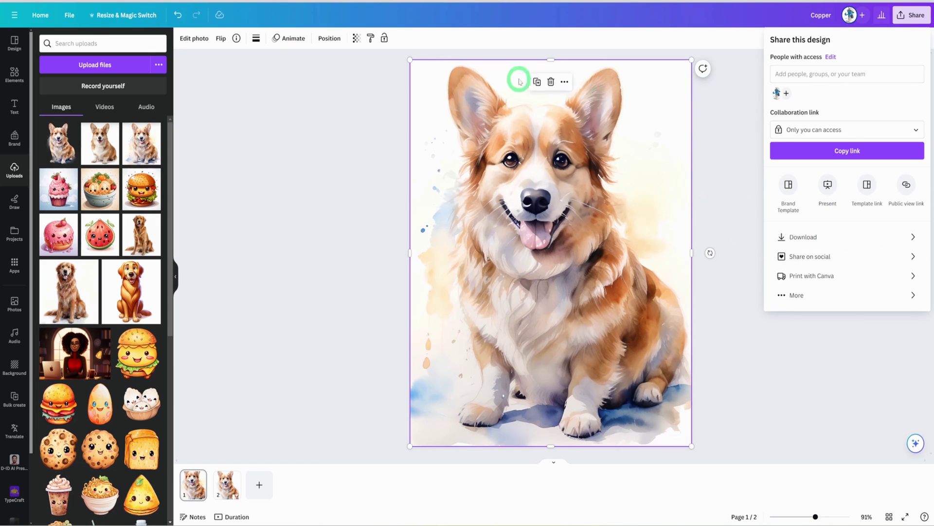
Close the Share panel and deselect the corgi image
left_click(703, 150)
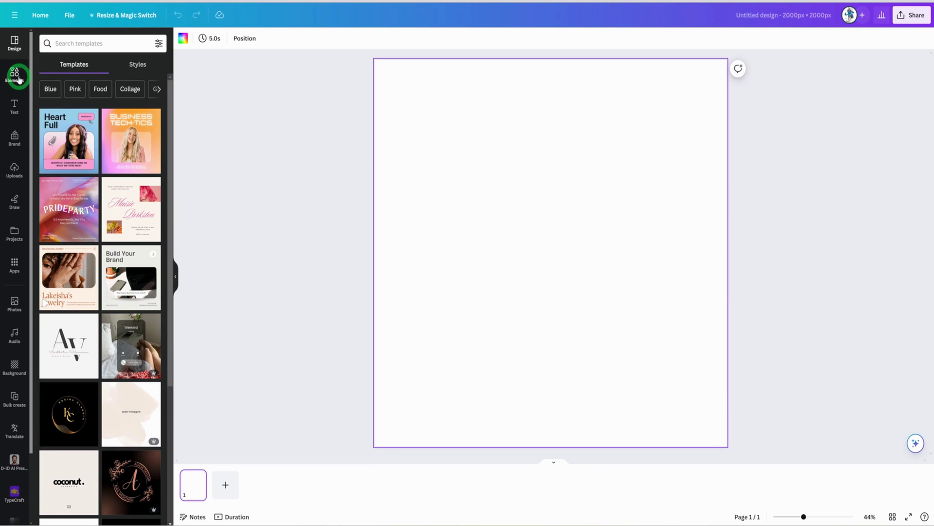
Add the rattan-chair room mockup from Recently used and set it as page 1's background
left_click(16, 81)
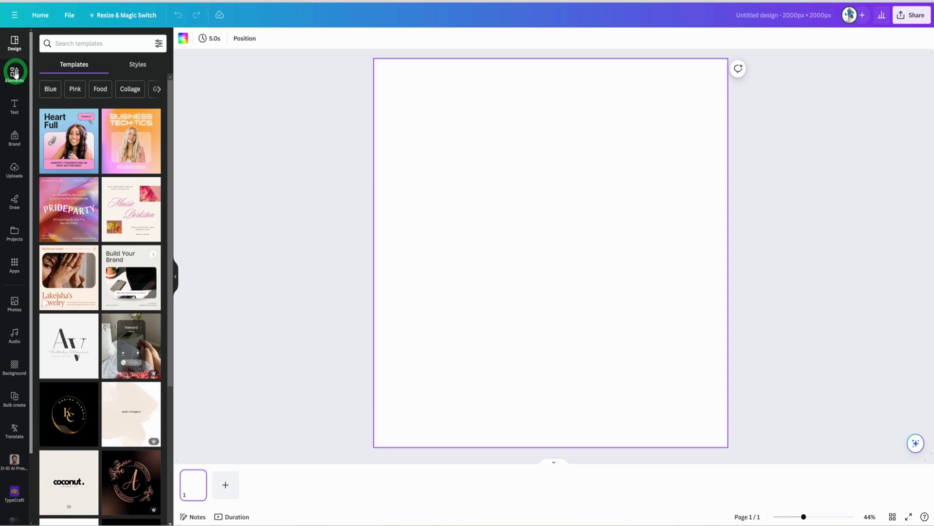
left_click(150, 93)
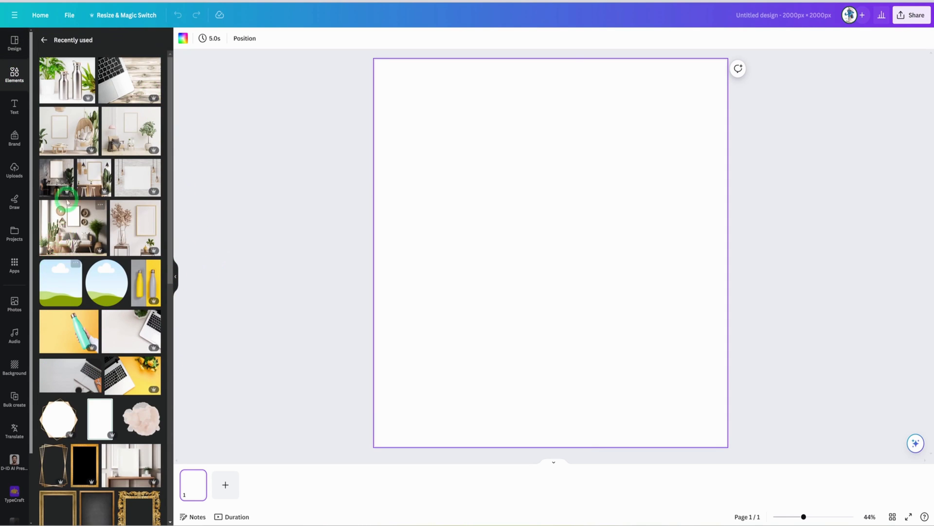
left_click(65, 140)
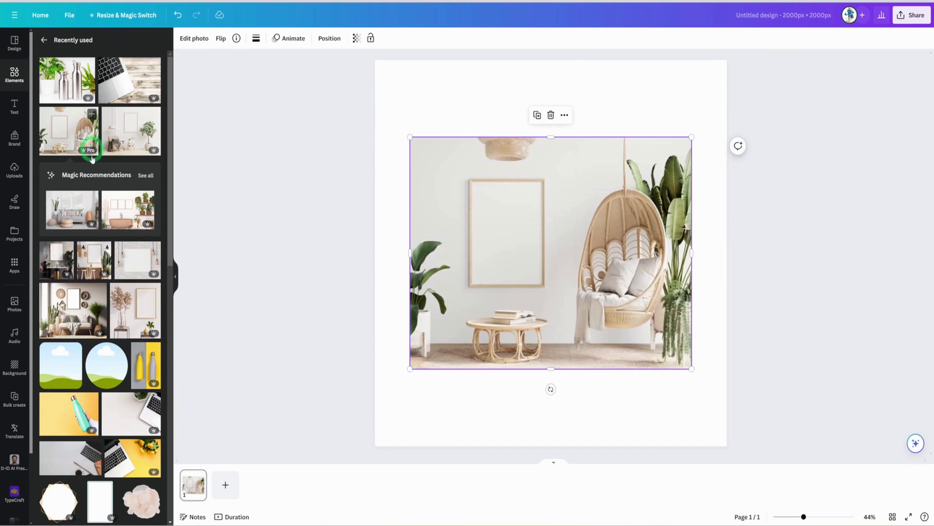
right_click(539, 293)
left_click(615, 489)
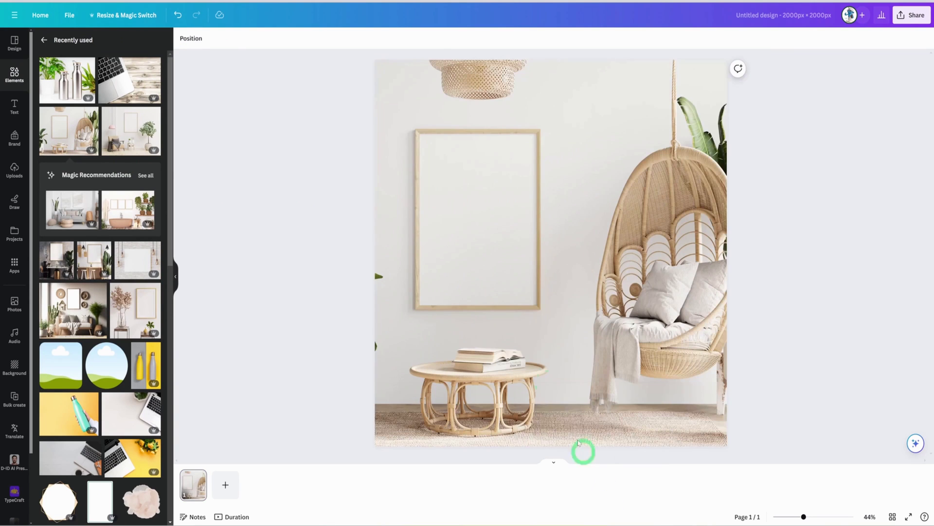
double_click(516, 348)
left_click_drag(517, 348, 537, 351)
Add a second page filled with the brick-wall café frame mockup
left_click(237, 485)
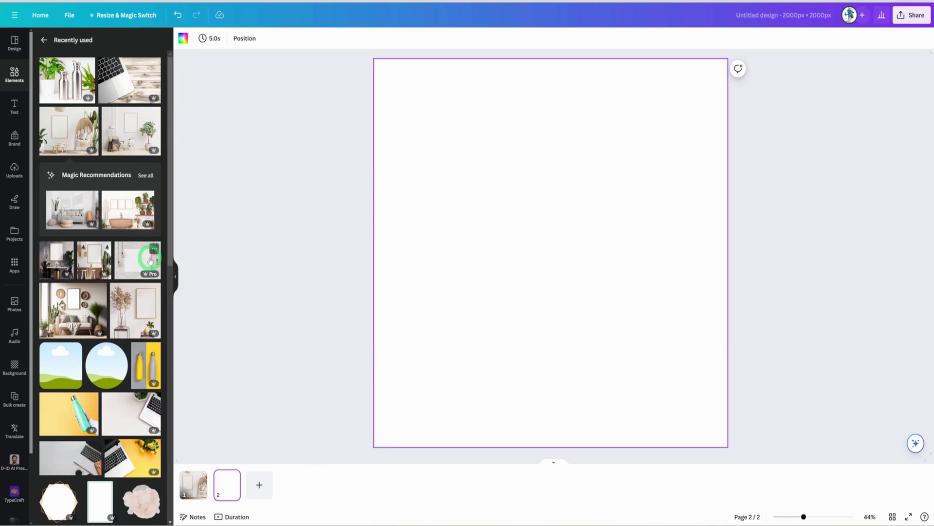
left_click(93, 260)
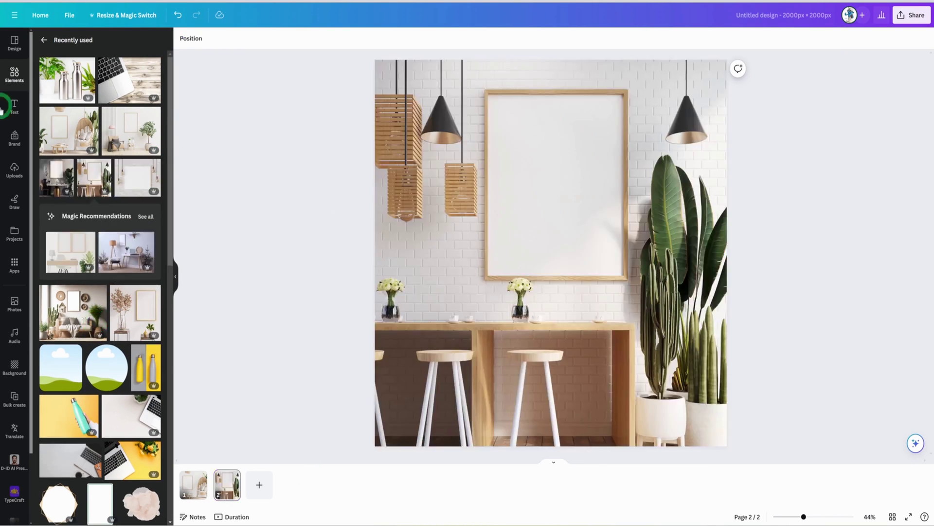
left_click(15, 171)
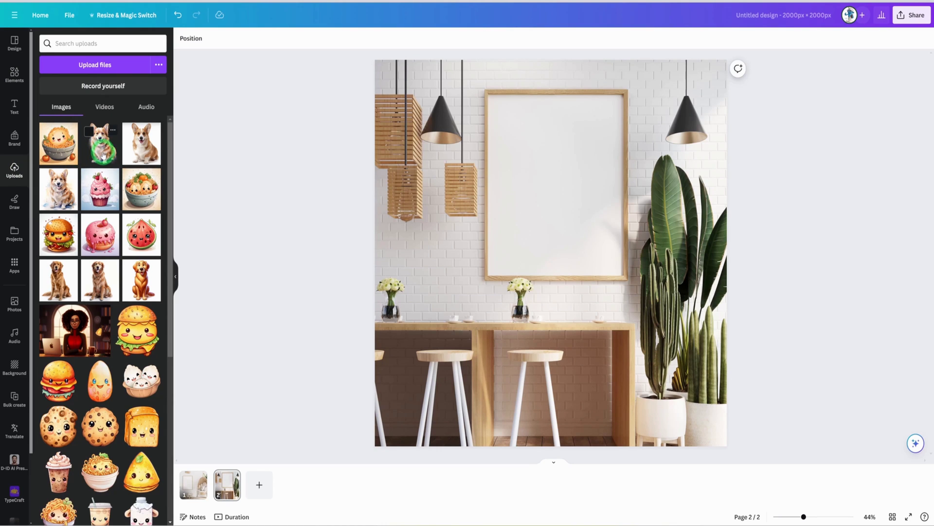
Place the watercolour corgi on page 2 and resize it to sit centred in the wooden frame
left_click(103, 155)
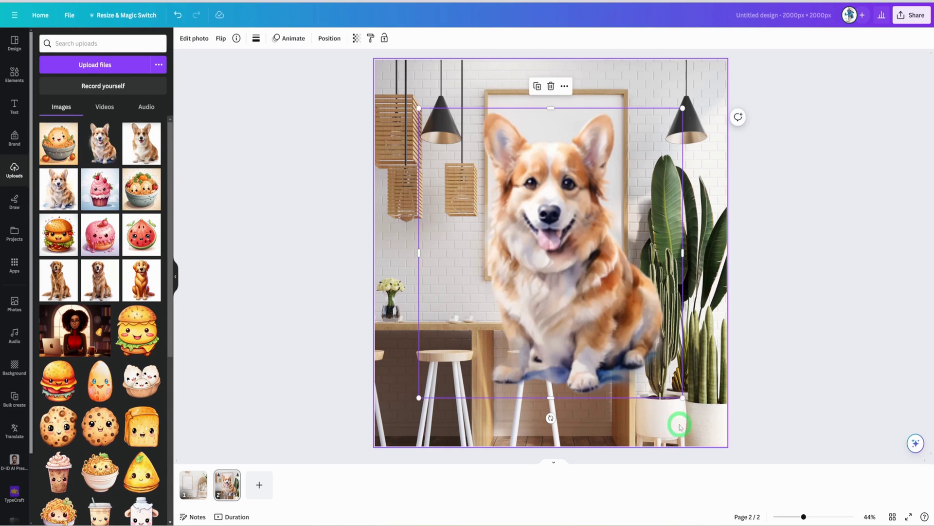
left_click_drag(681, 398, 579, 316)
left_click_drag(509, 241, 538, 215)
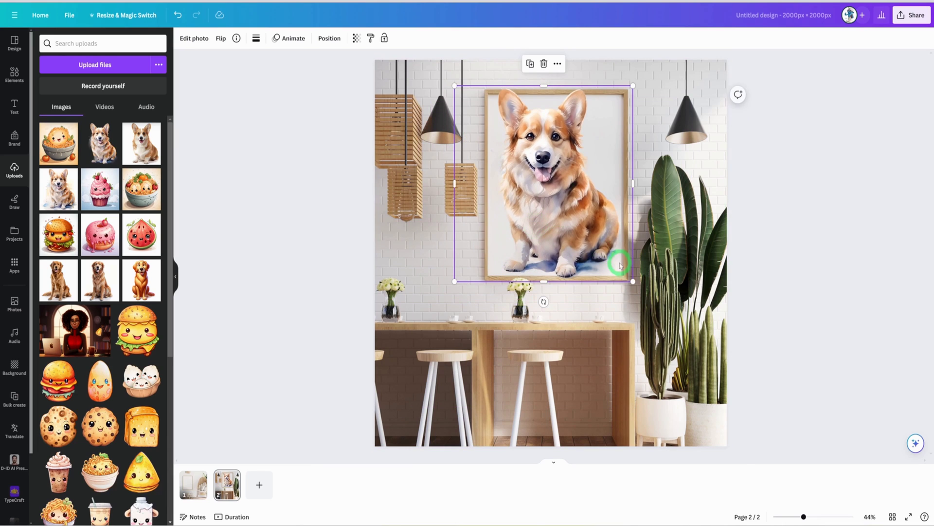
left_click_drag(633, 278, 615, 271)
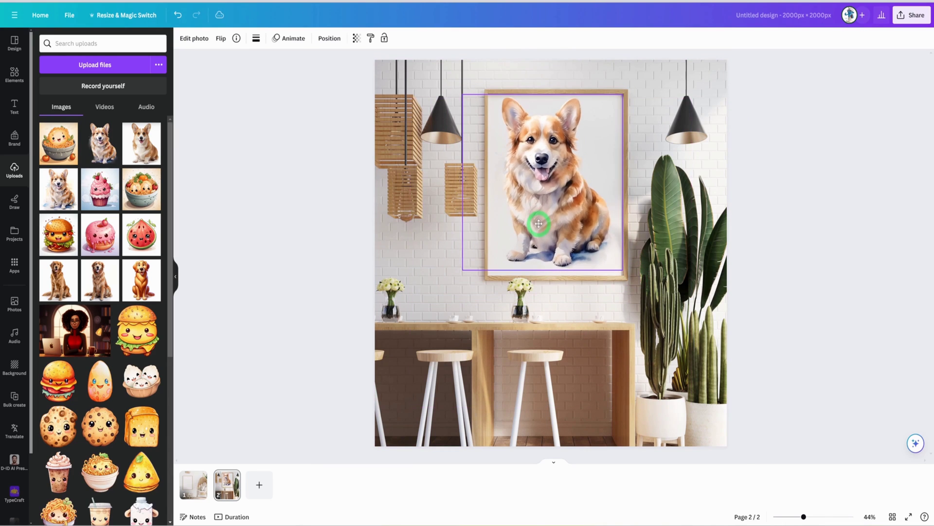
left_click_drag(540, 218, 544, 196)
left_click(740, 276)
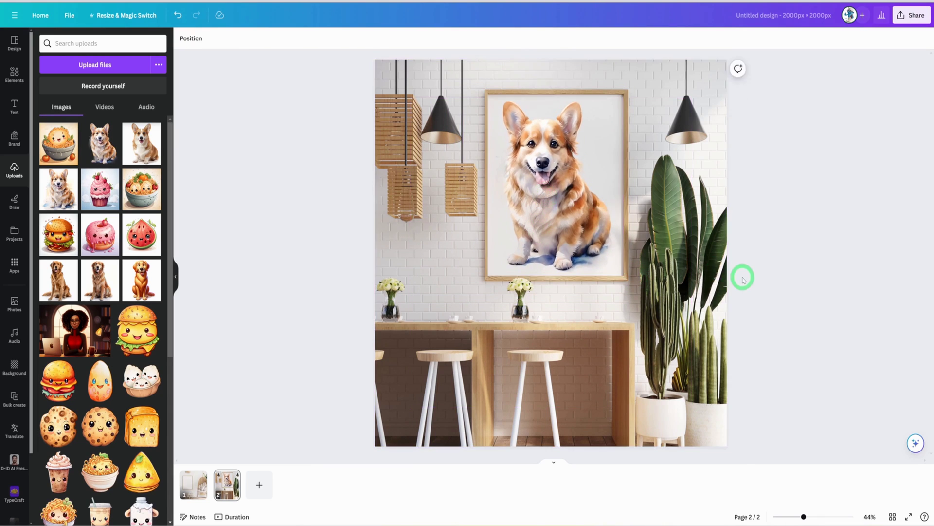
left_click(549, 201)
left_click_drag(549, 201, 548, 205)
Paste the corgi onto the page 1 room mockup and fit it inside the wall frame
left_click(193, 483)
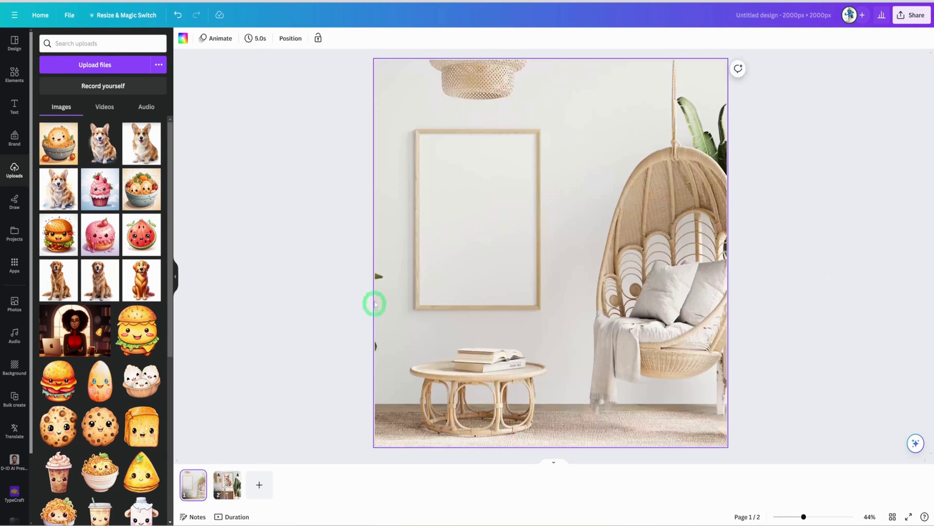
key("ctrl+v")
left_click_drag(534, 207, 478, 236)
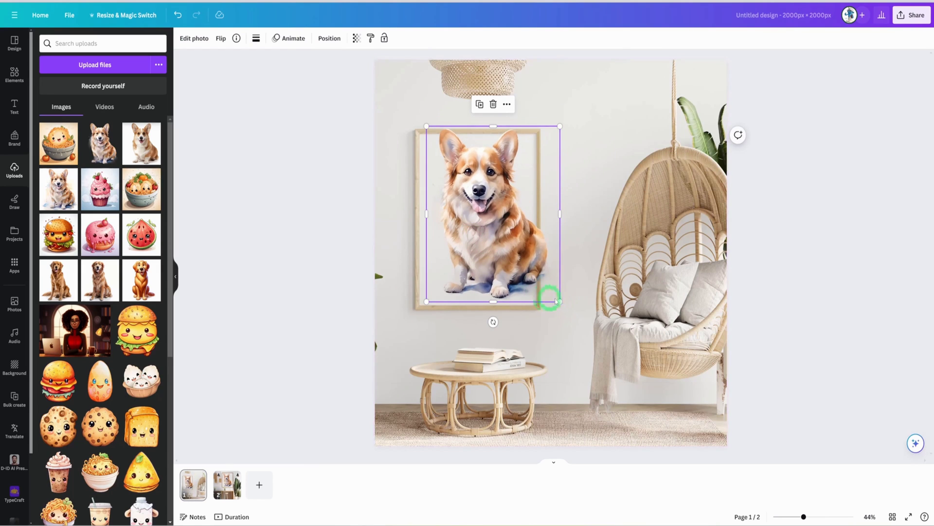
left_click_drag(560, 302, 540, 278)
mouse_move(494, 224)
left_mouse_down()
mouse_move(487, 238)
mouse_move(492, 215)
left_mouse_up()
left_click(546, 94)
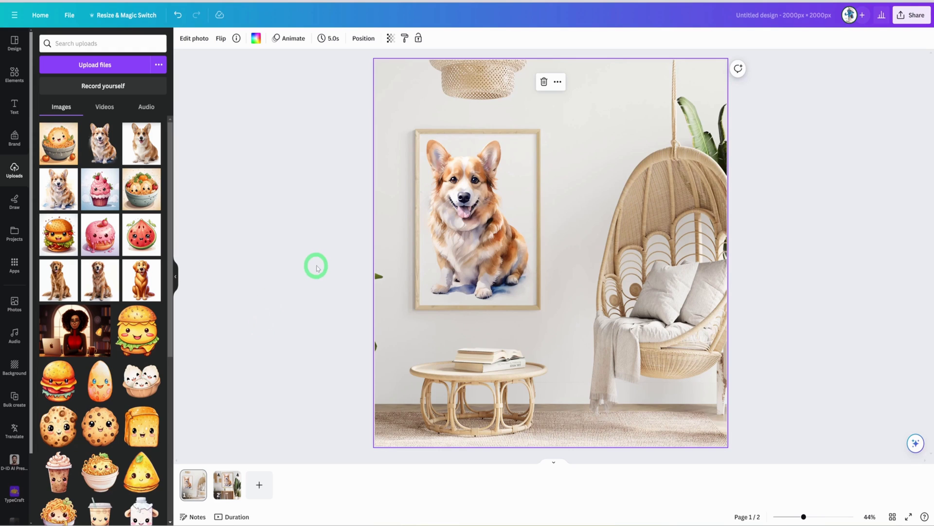
Add a third page with the corgi portrait filling it and 'Copper' centred at the top
left_click(259, 484)
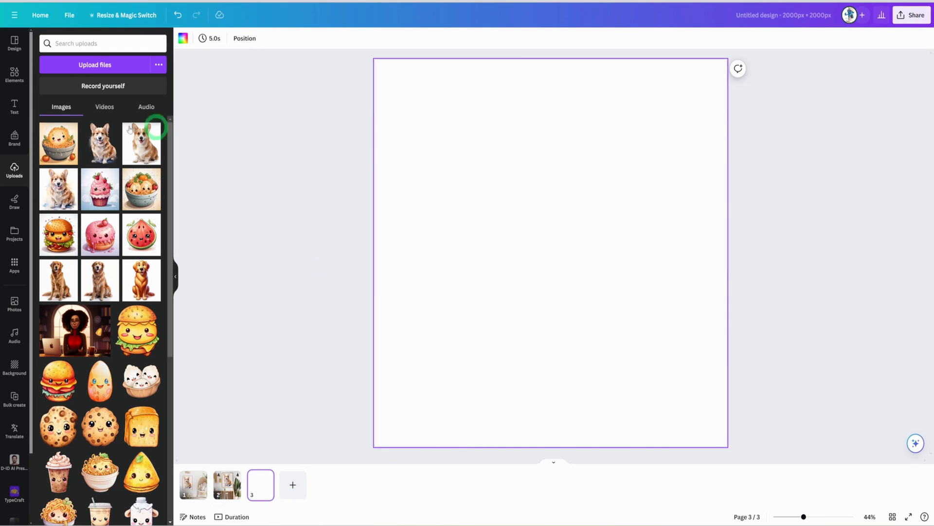
left_click(98, 144)
left_click_drag(626, 169, 730, 63)
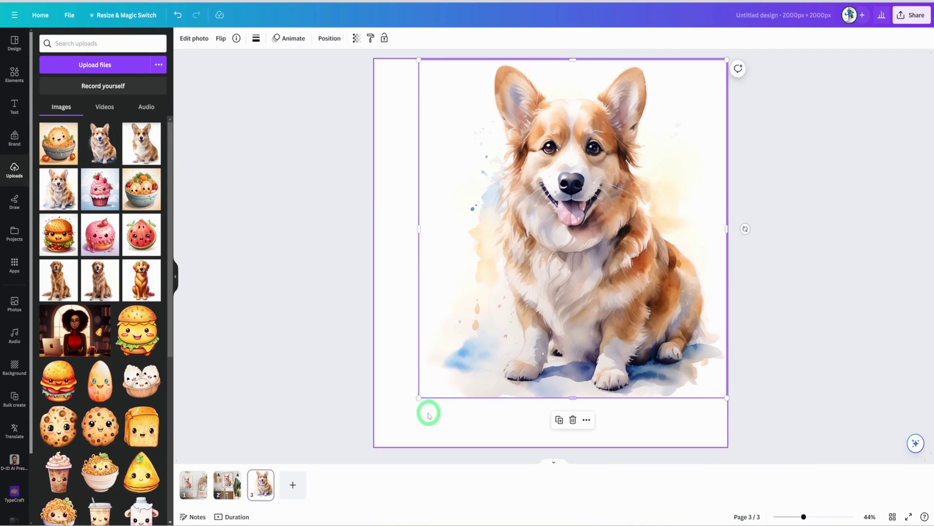
left_click_drag(417, 396, 375, 444)
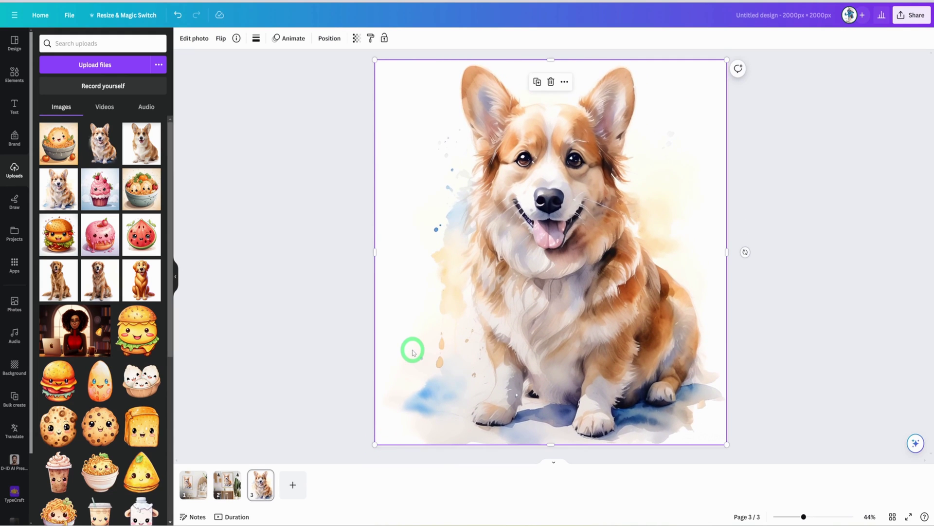
left_click(421, 346)
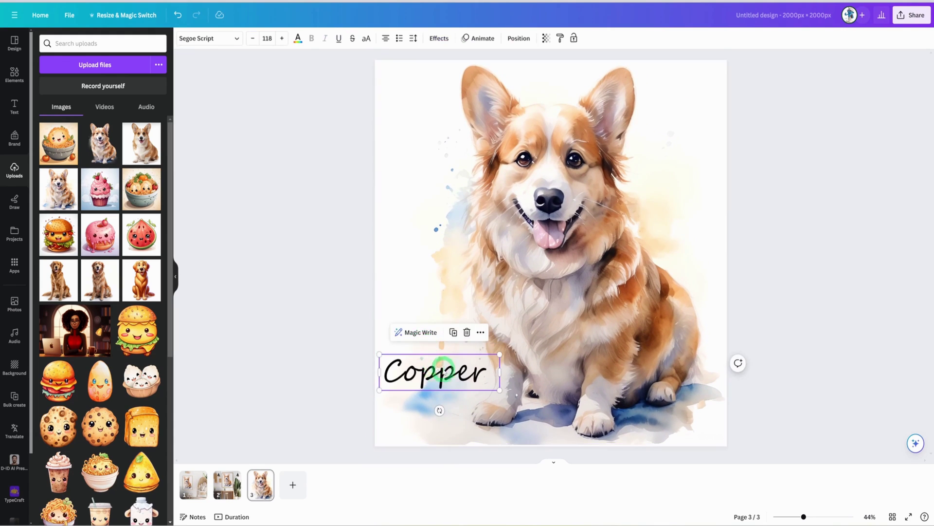
left_click_drag(448, 368, 568, 73)
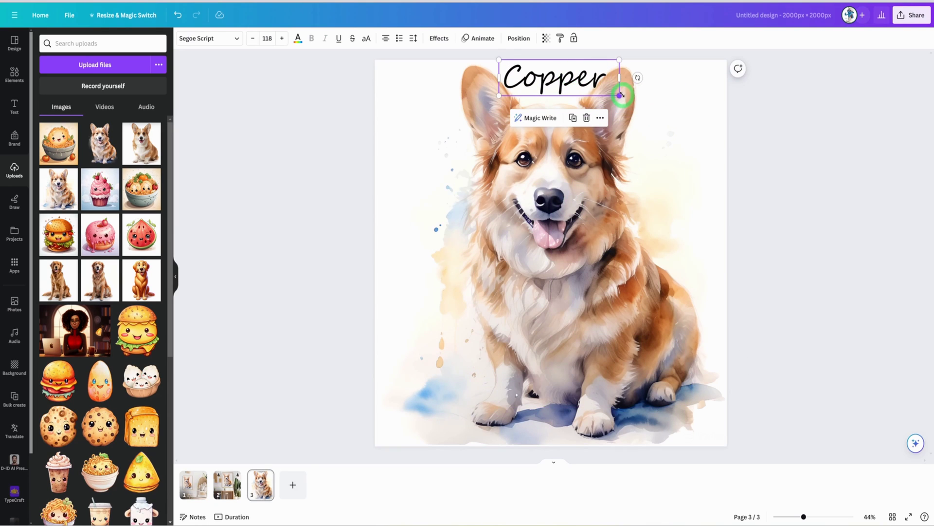
left_click_drag(621, 95, 582, 83)
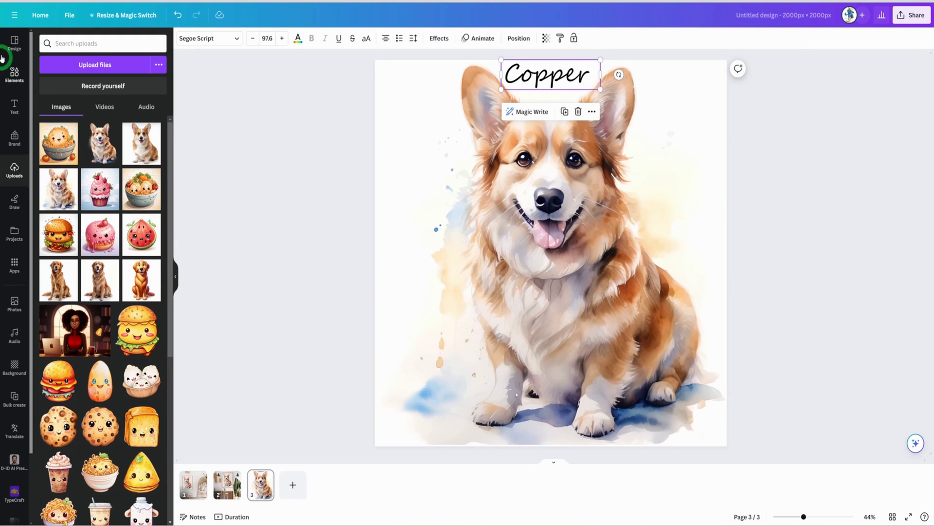
Put a square sky-and-grass frame in the bottom-left corner, replacing a round one
left_click(13, 74)
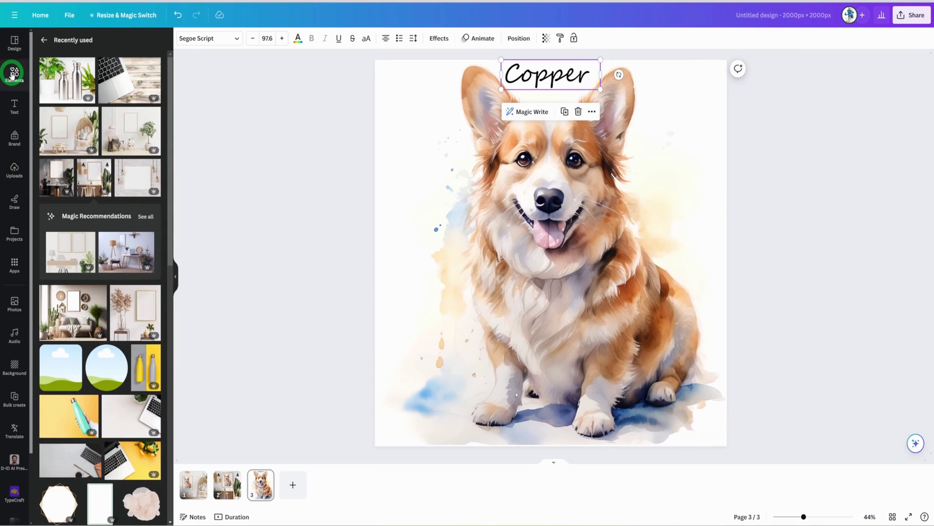
left_click(106, 367)
left_click_drag(559, 228, 635, 319)
key("Delete")
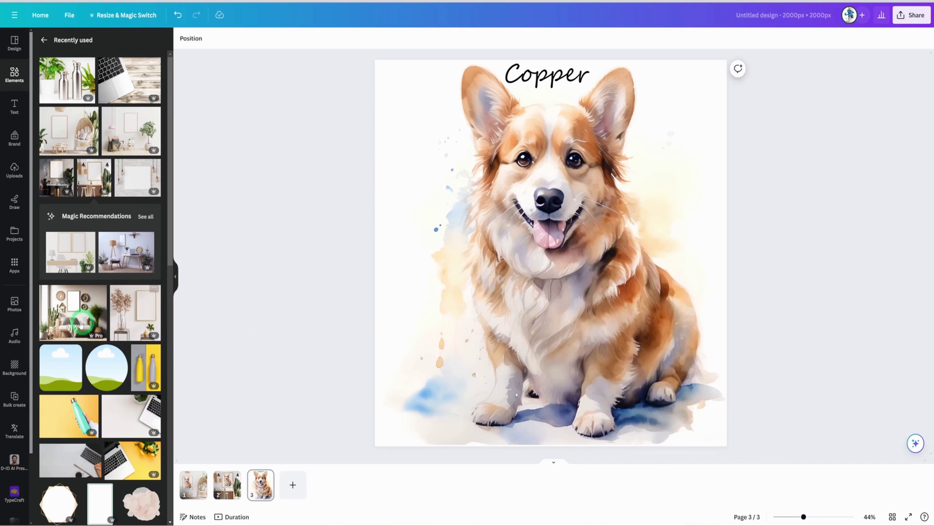
left_click(61, 367)
left_click_drag(577, 239, 499, 338)
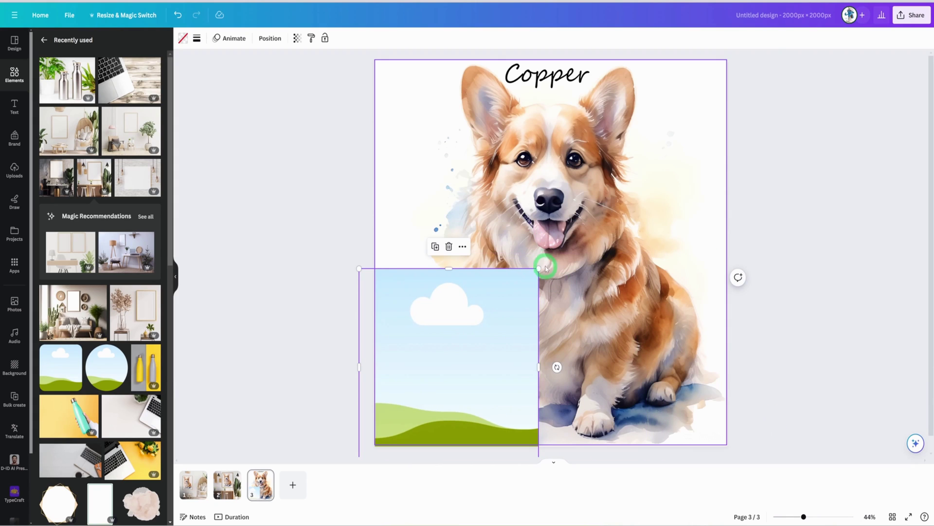
left_click_drag(538, 267, 425, 401)
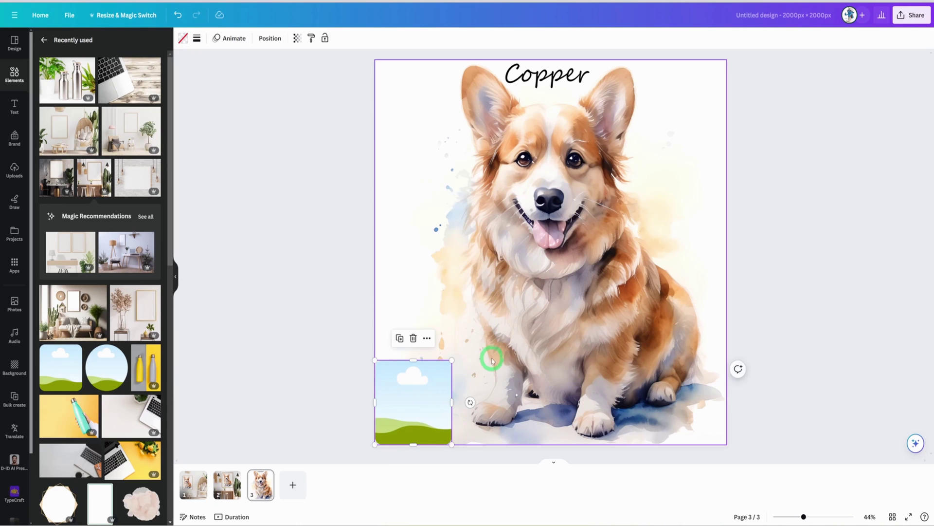
Drop the original corgi photo into the square frame and enlarge it to fit
left_click(14, 170)
left_click_drag(118, 147, 394, 414)
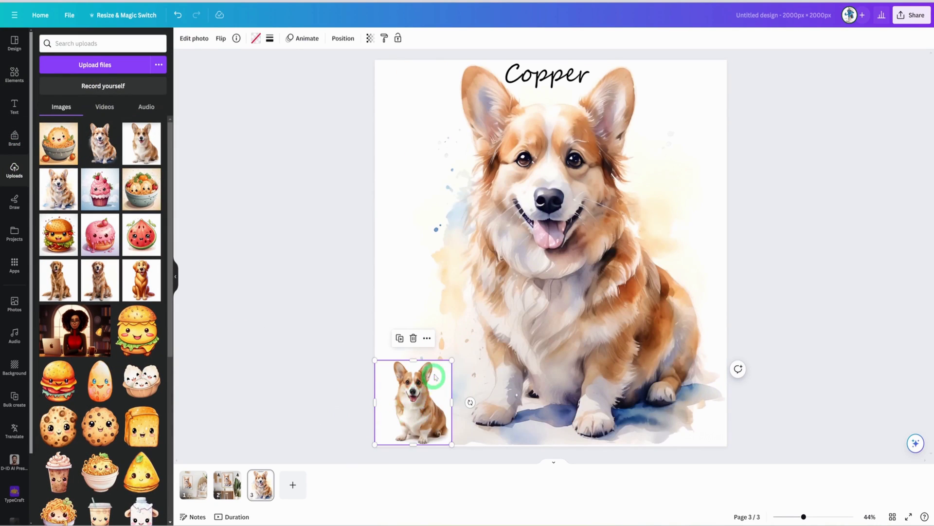
left_click_drag(452, 361, 463, 357)
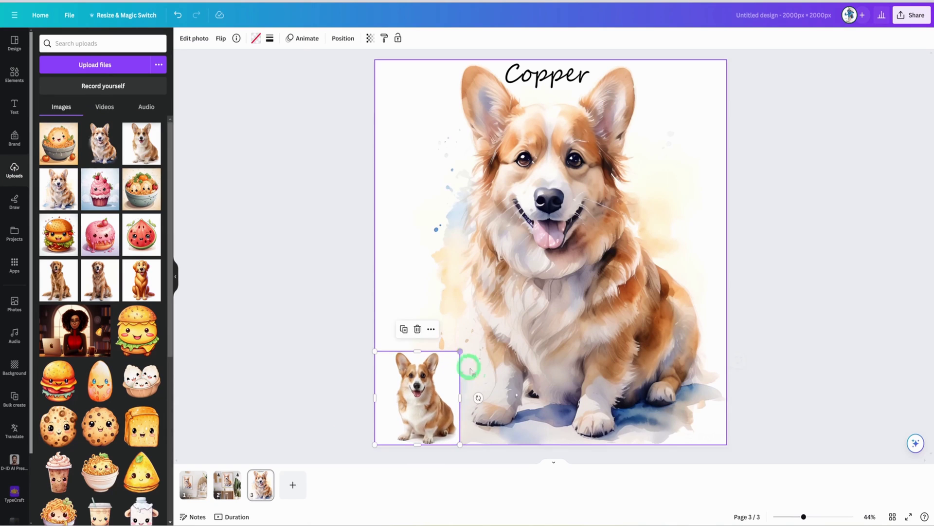
left_click(476, 374)
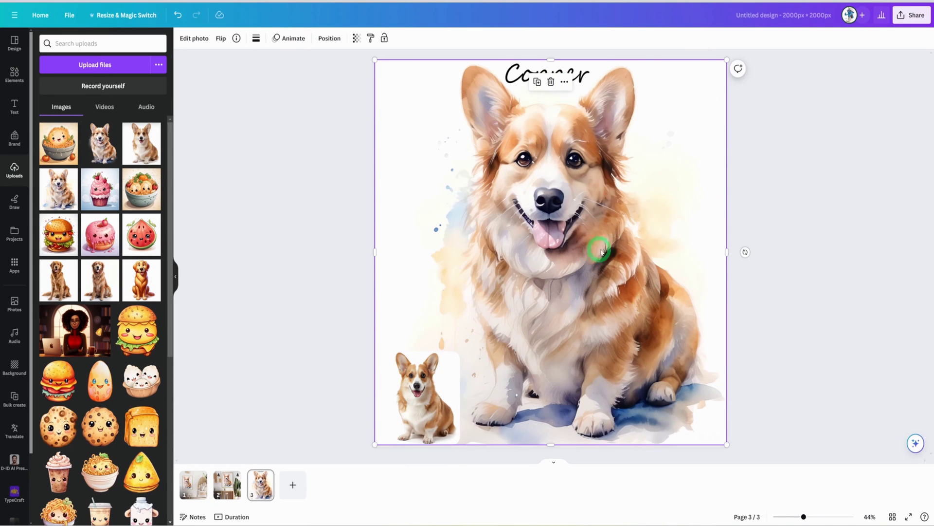
left_click(611, 236)
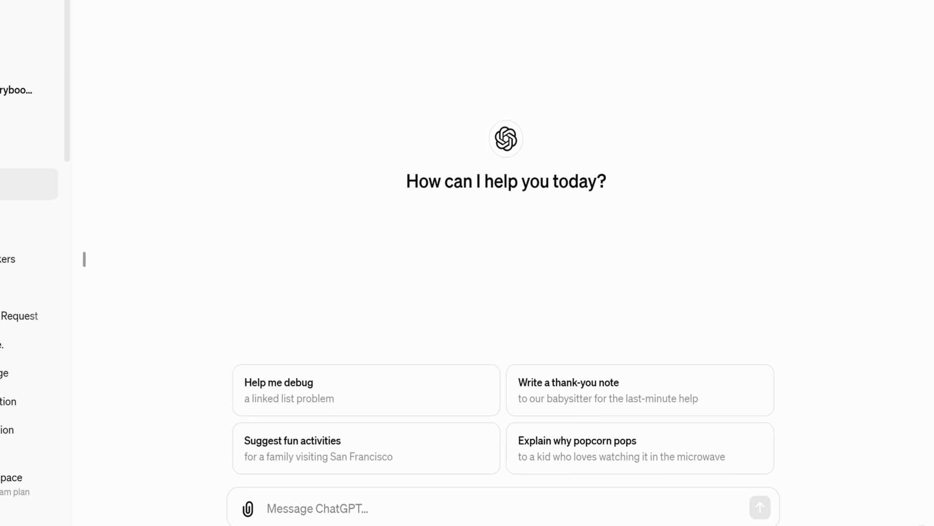
Search the GPT directory for 'etsy seo' and start a chat with Etsy SEO Expert
left_click(30, 184)
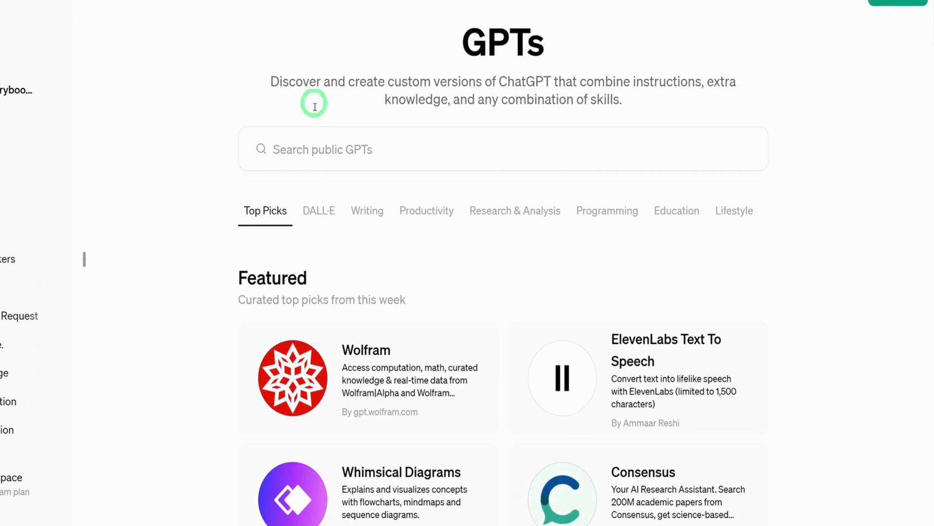
left_click(307, 139)
type("etsy ")
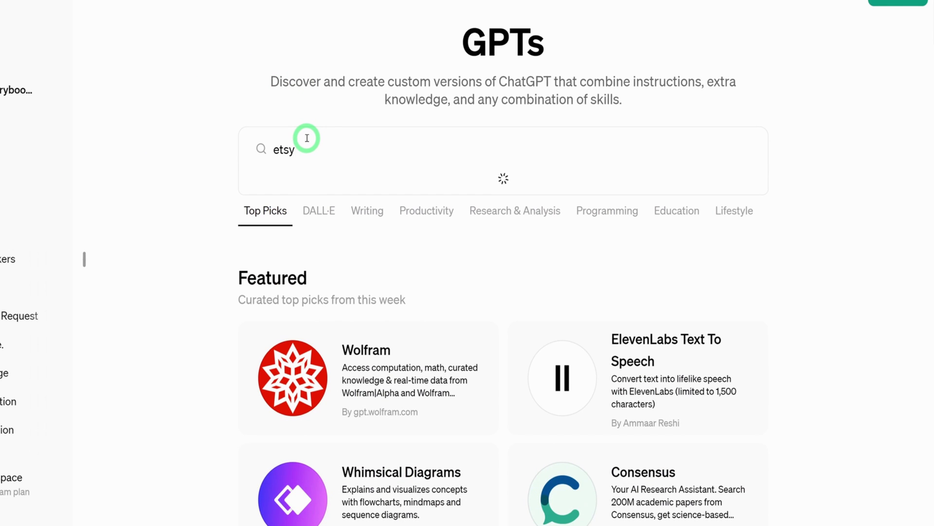
type("seo")
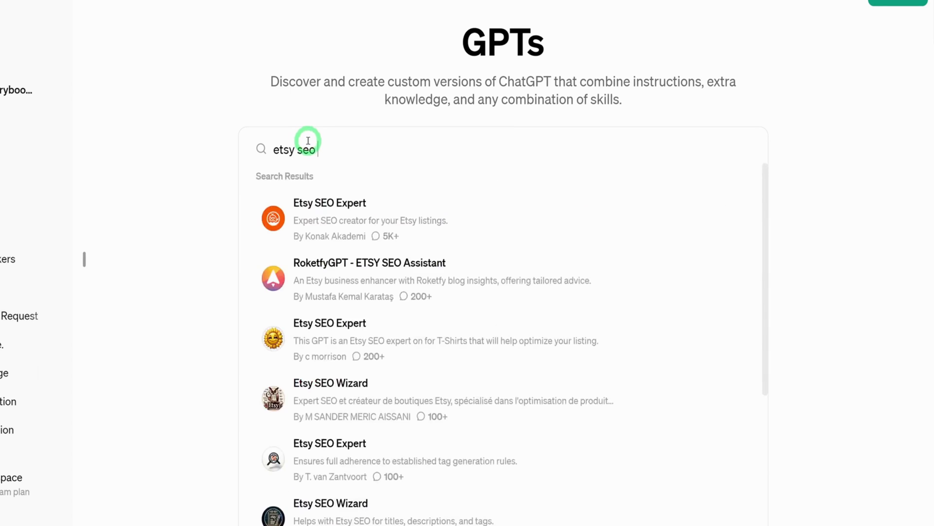
left_click(335, 211)
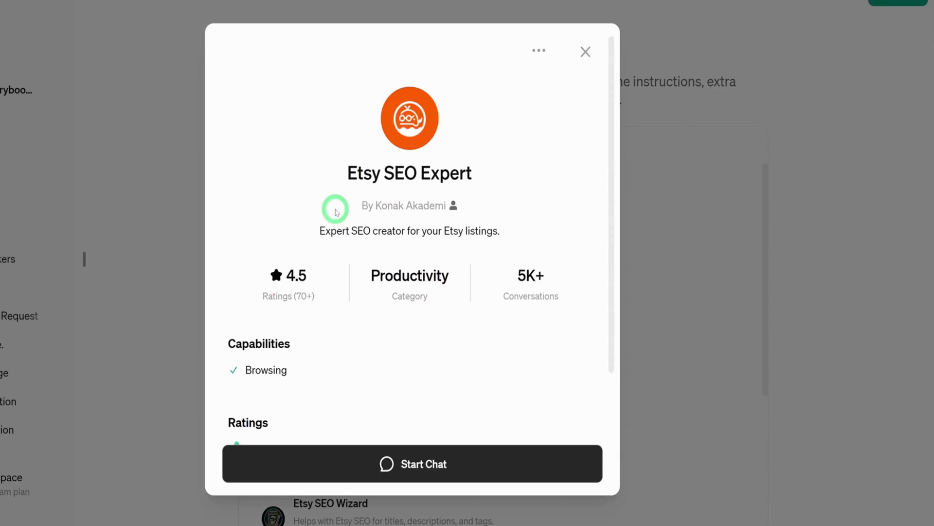
left_click(448, 454)
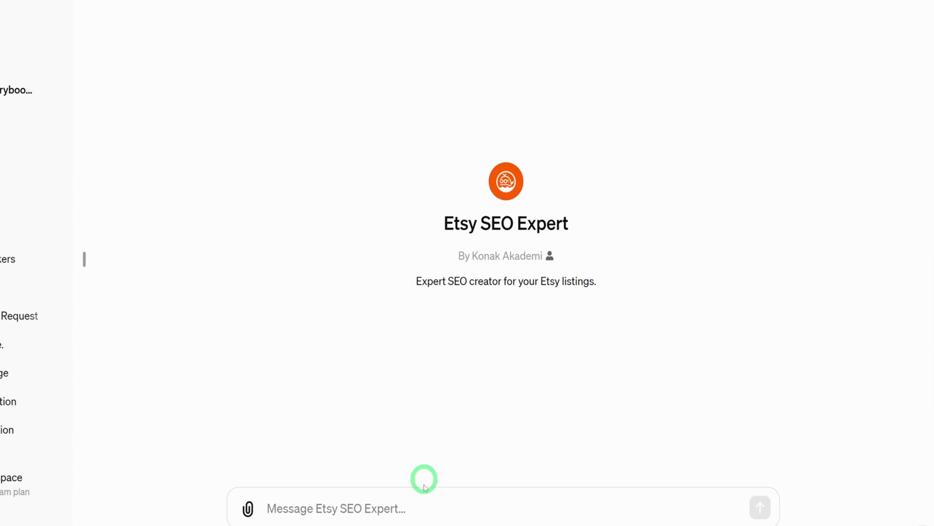
Request a listing description and tags 'for Custome Pet Portait' and review the reply
left_click(423, 509)
type("can you create a description as well as tags")
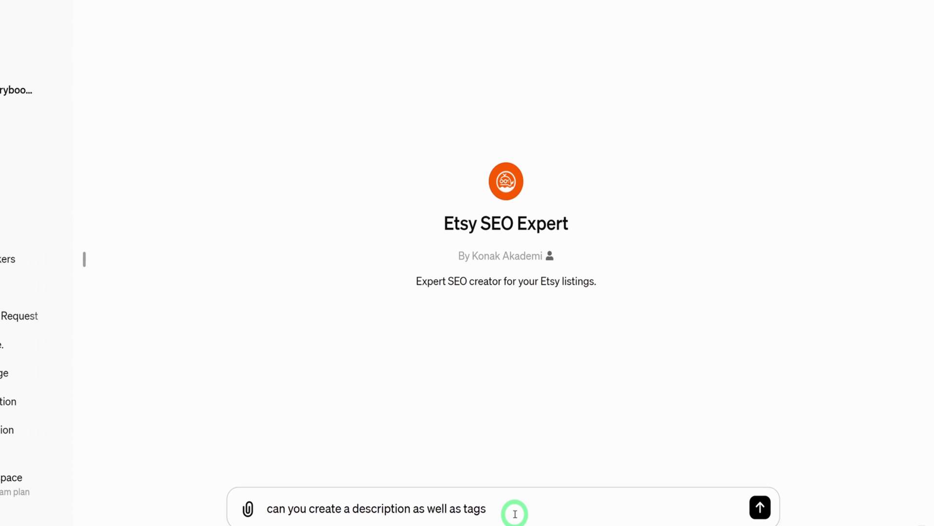
type("for Custome Pet Portait")
left_click(758, 507)
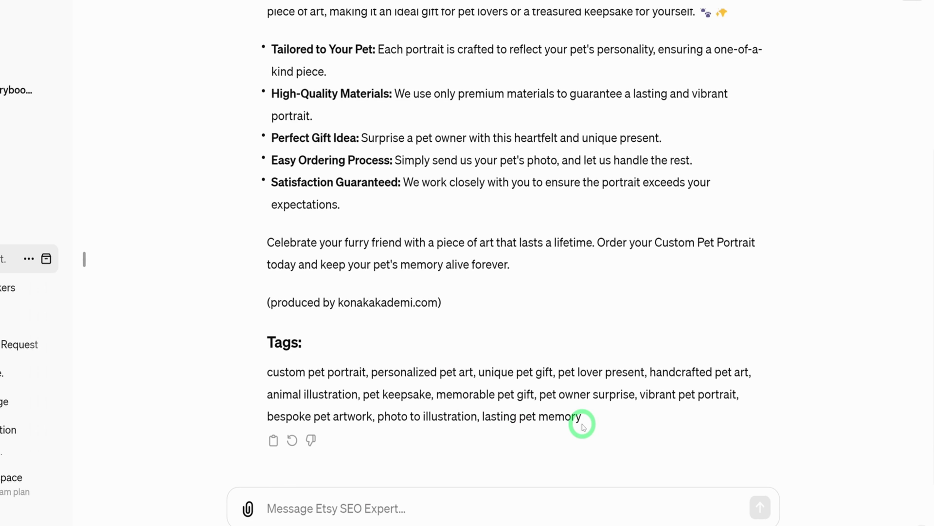
scroll(594, 428, "up", 5)
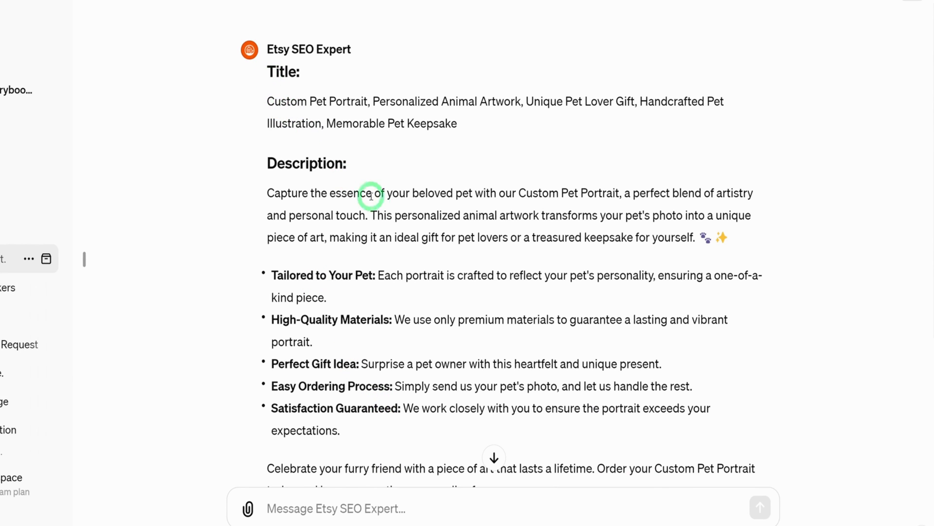
scroll(386, 215, "down", 5)
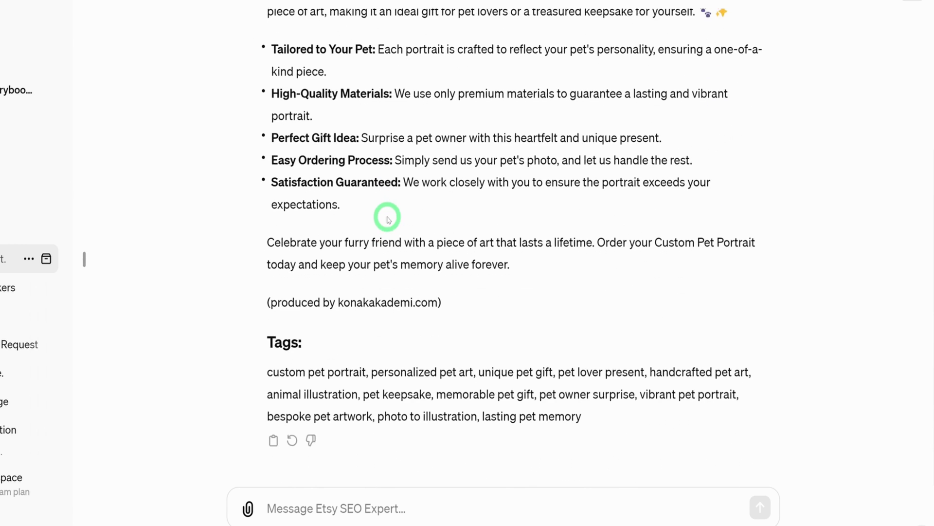